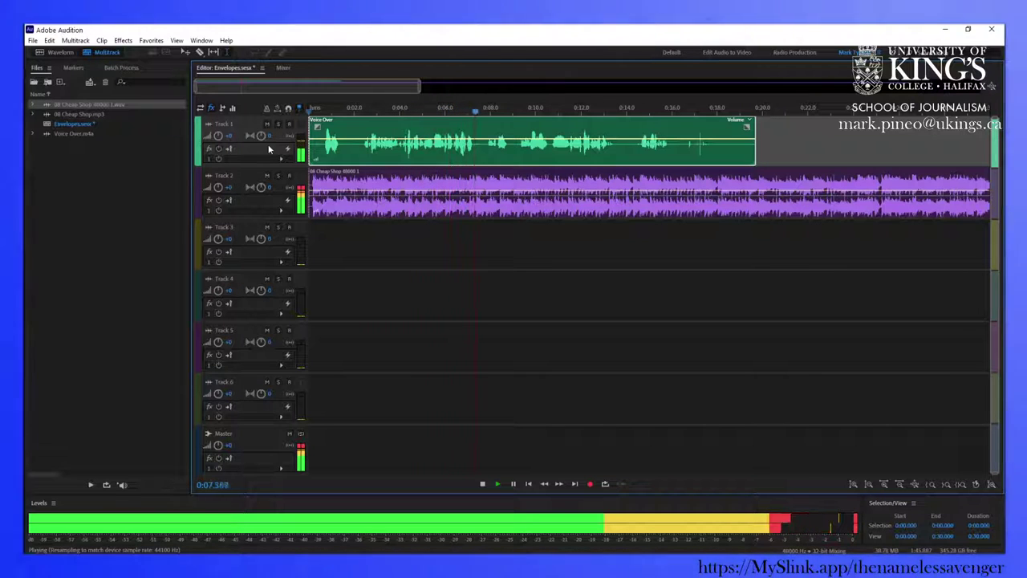
- Stop playback and enlarge the track heights so the music clip's volume envelope on Track 2 is easier to edit
key("space")
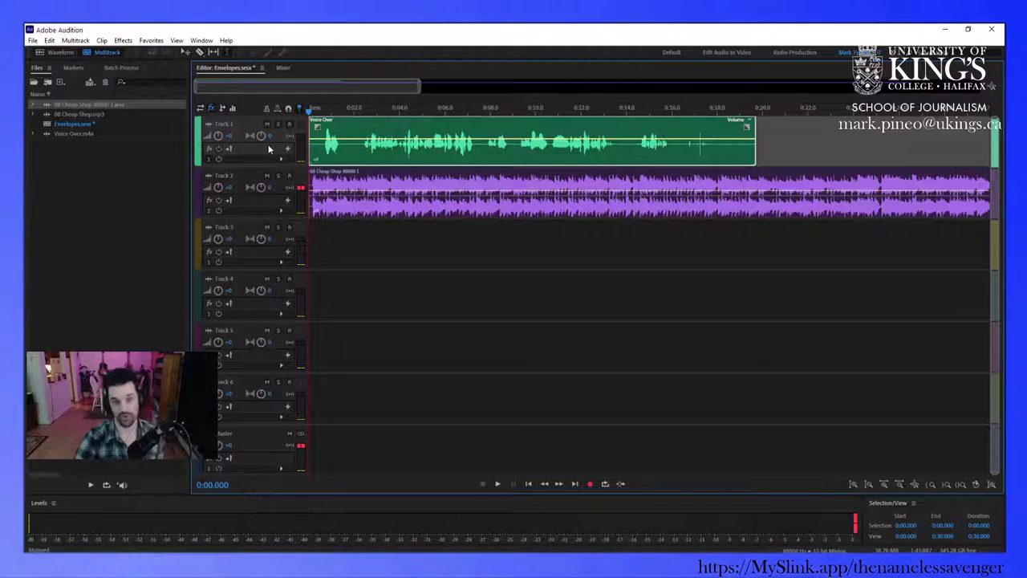
left_click(426, 207)
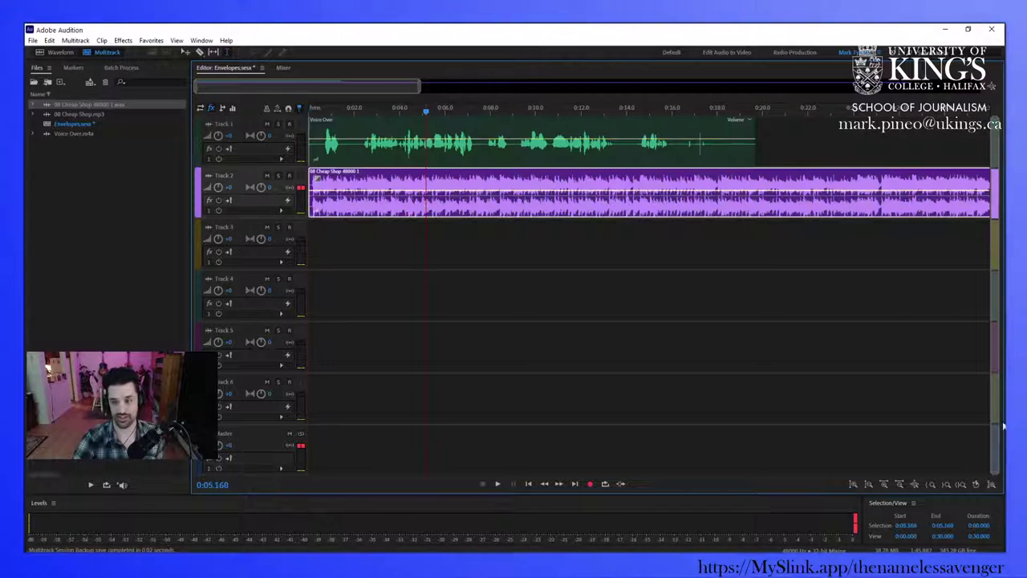
left_click_drag(996, 473, 1002, 231)
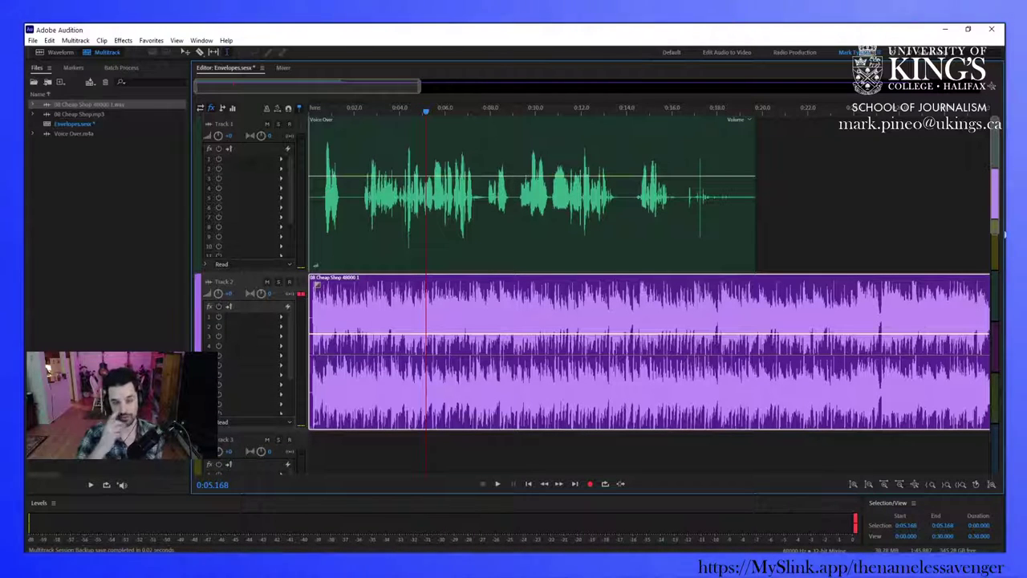
- Lower the entire volume envelope of the music clip on Track 2 and play the mix from the start
left_click(478, 198)
left_click(489, 282)
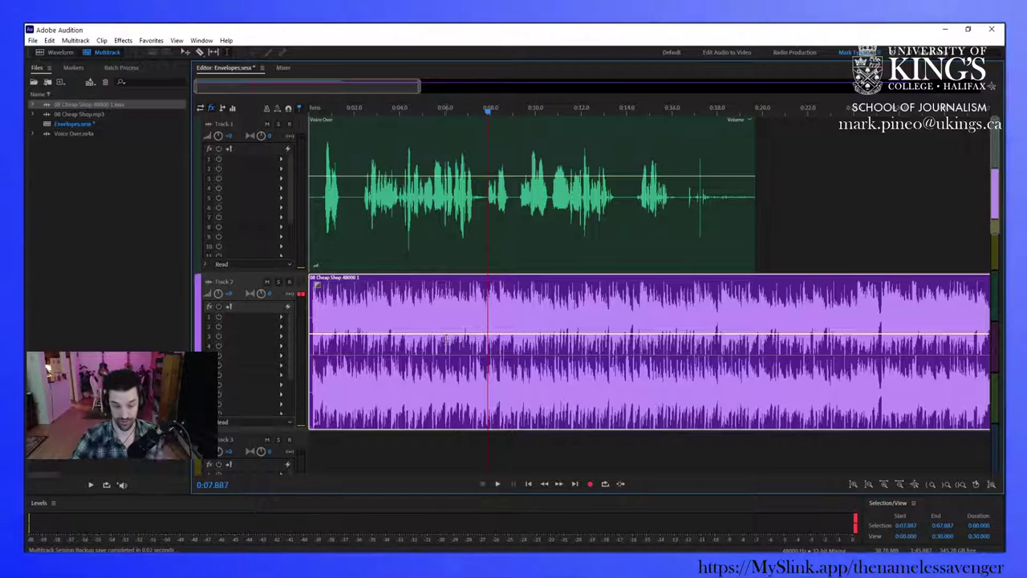
left_click_drag(447, 337, 450, 398)
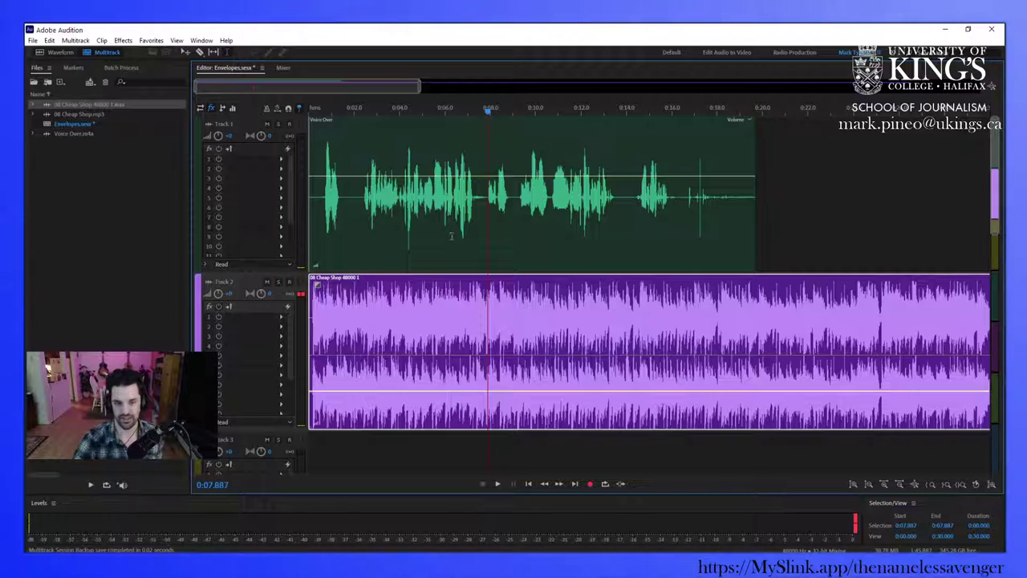
left_click_drag(488, 111, 310, 112)
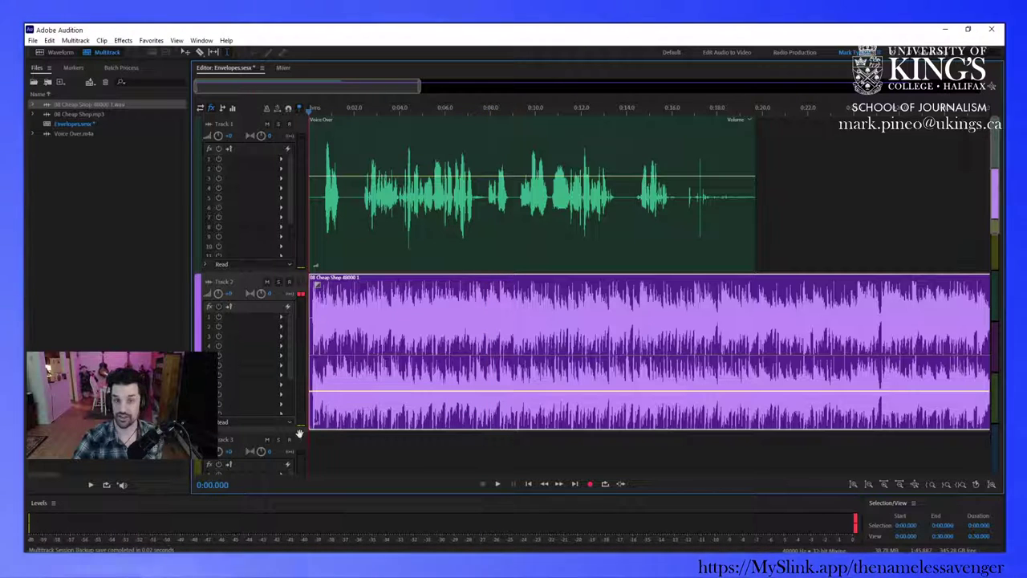
key("space")
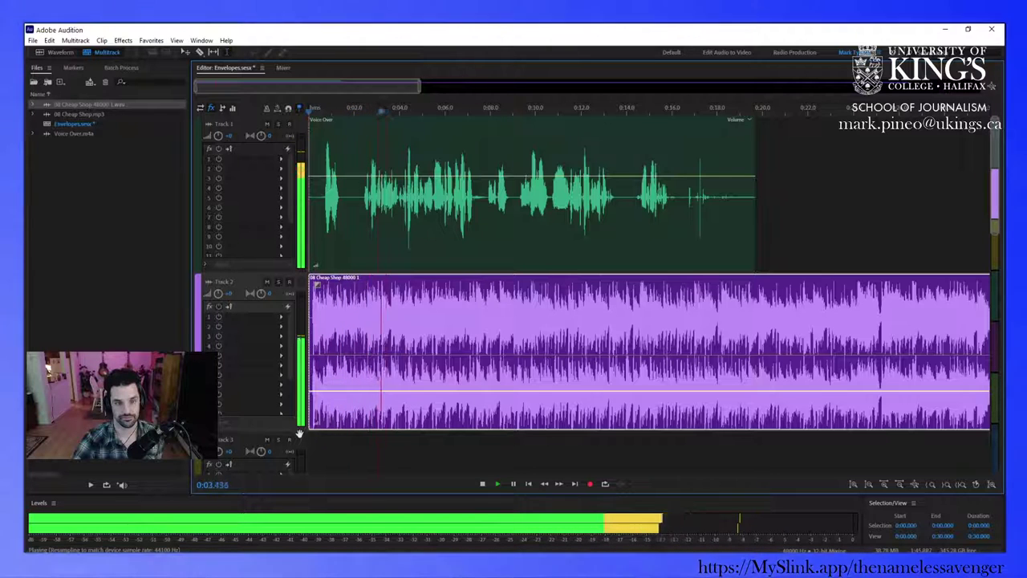
key("space")
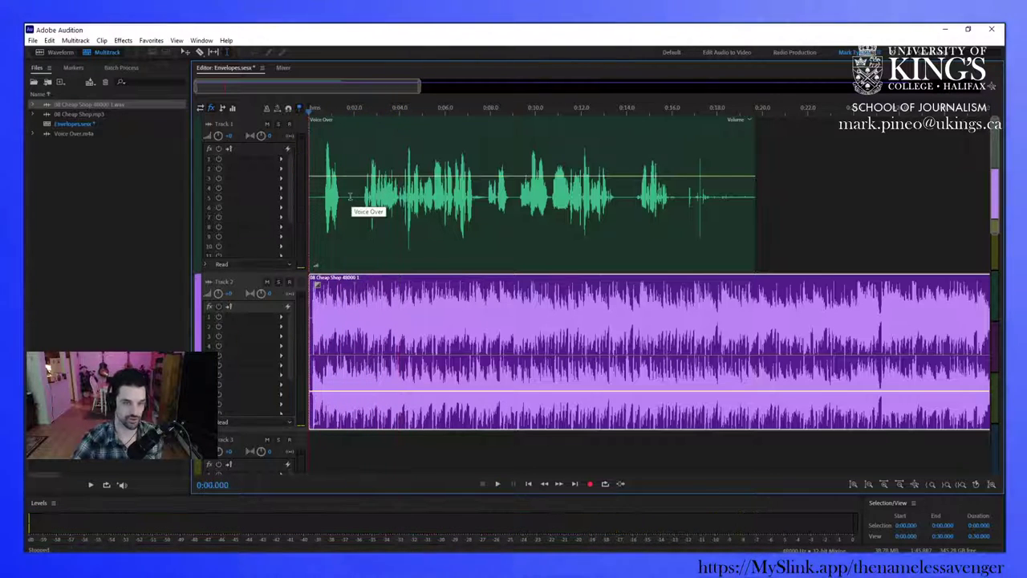
- Split the Voice Over clip at 0:01.842 and slide the later part slightly earlier to overlap in a short crossfade
left_click(351, 196)
left_click_drag(401, 126, 391, 122)
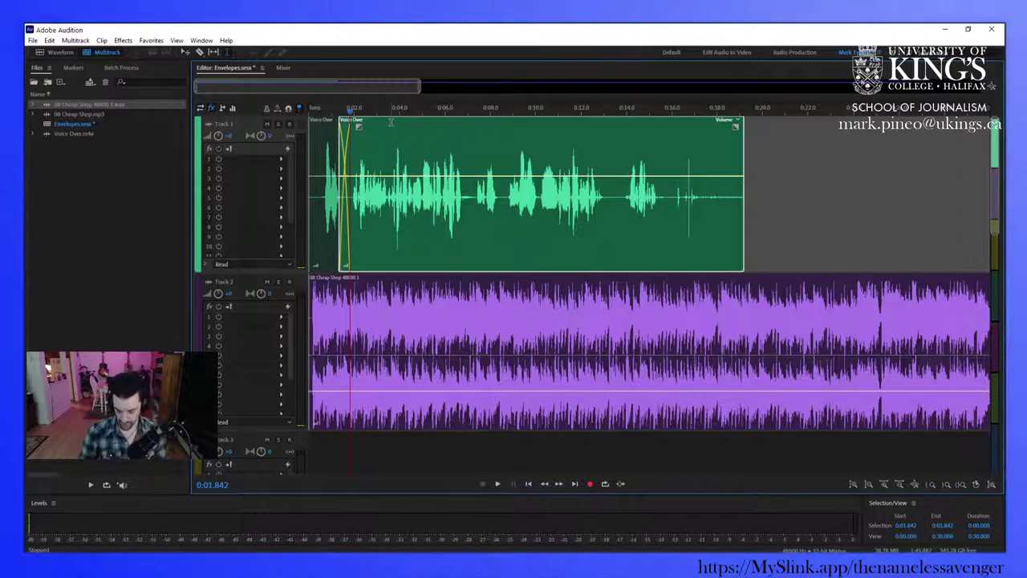
- Play the mix from the start and lower the music clip's whole volume envelope slightly further
key("Home")
key("space")
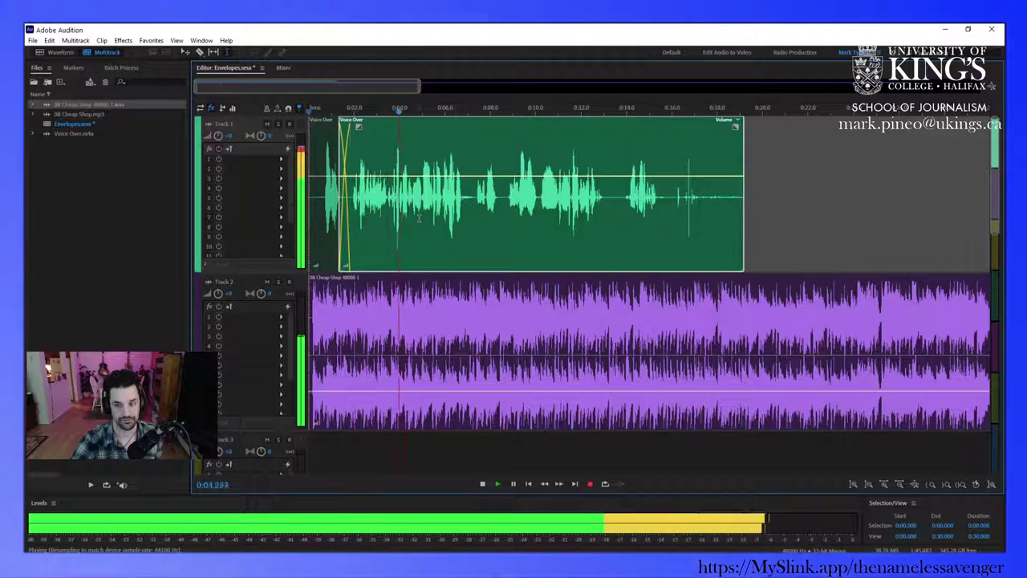
key("space")
left_click(490, 391)
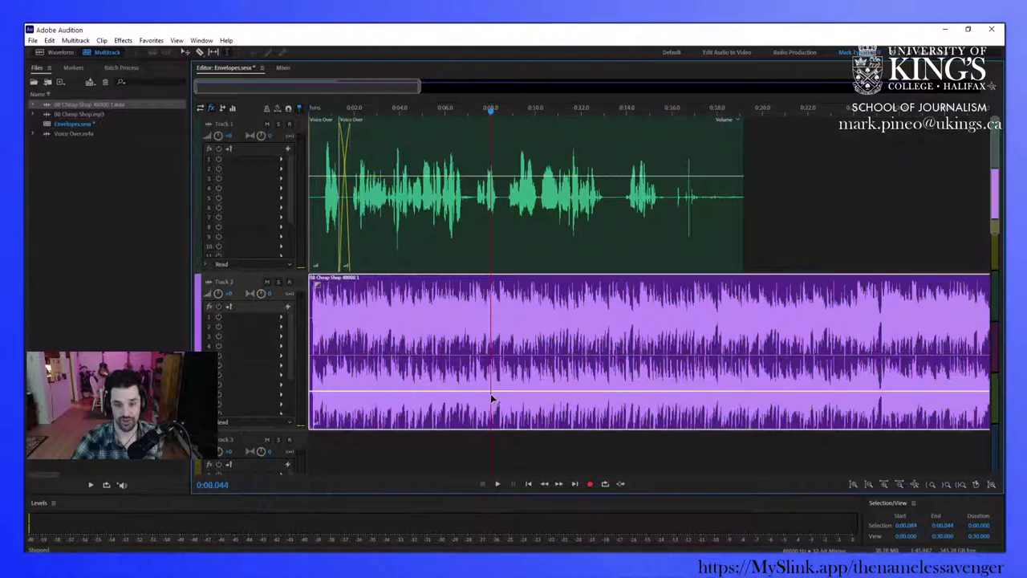
left_click_drag(490, 391, 492, 401)
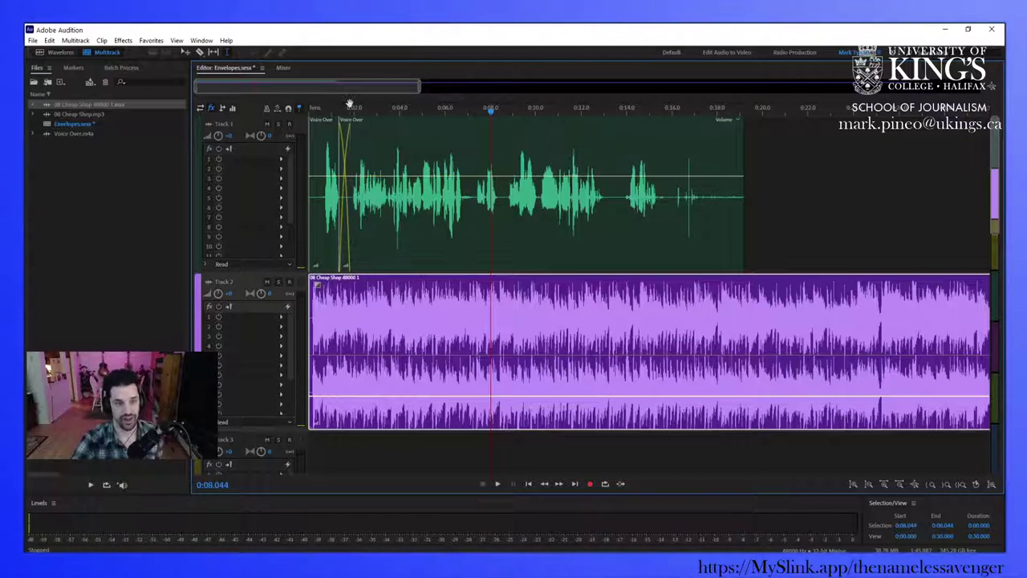
- Group the two Voice Over clips and move them later on Track 1 to start at about 0:02.9
left_click_drag(322, 160, 385, 161)
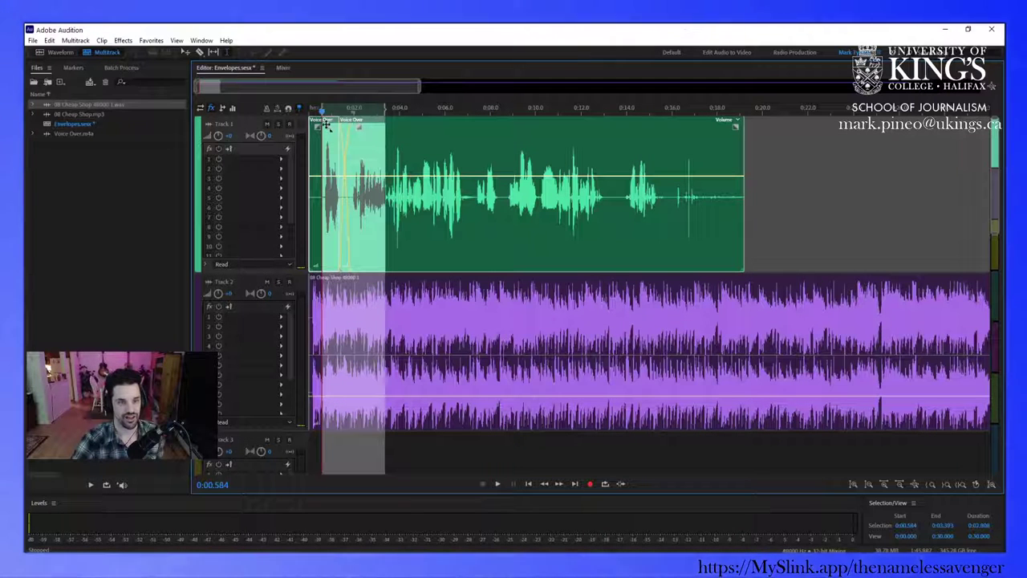
left_click(322, 127)
left_click_drag(396, 139, 457, 133)
scroll(424, 88, "up", 3)
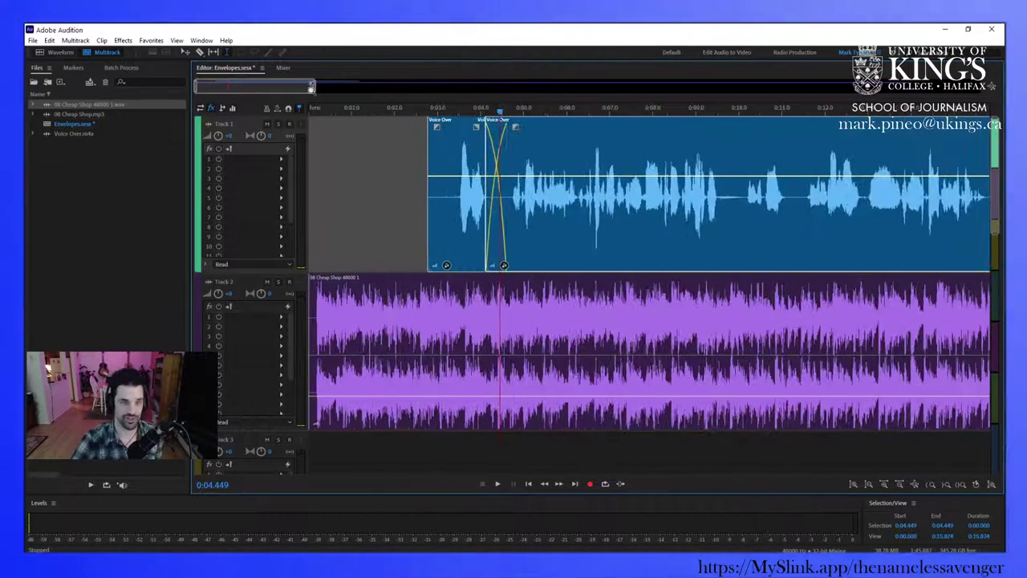
mouse_move(542, 126)
left_mouse_down()
mouse_move(531, 128)
mouse_move(546, 134)
left_mouse_up()
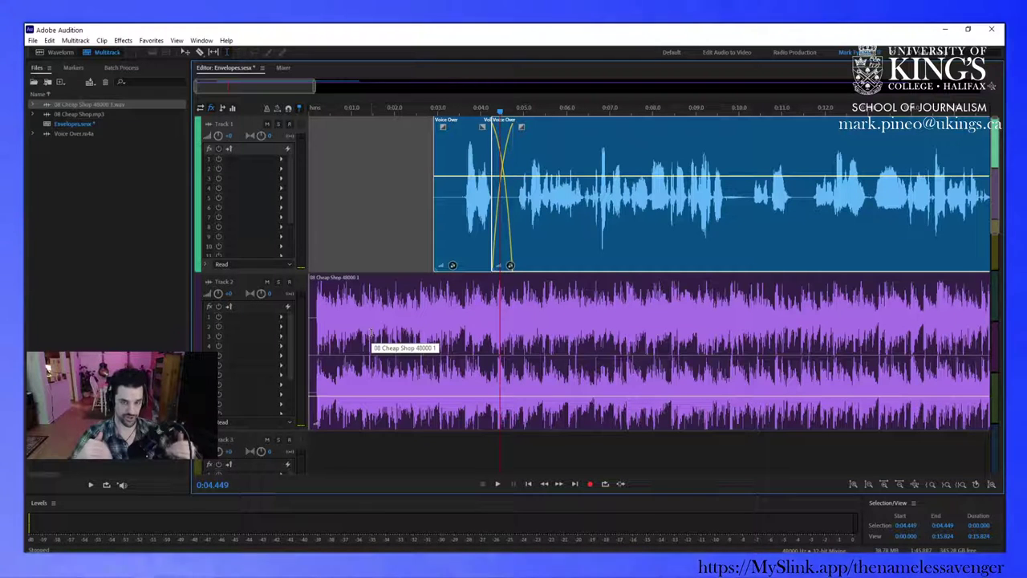
- Add music volume keyframes at about 0:03.0 and 0:04.4, raising the first to 0 dB to create a fade-down
key("Home")
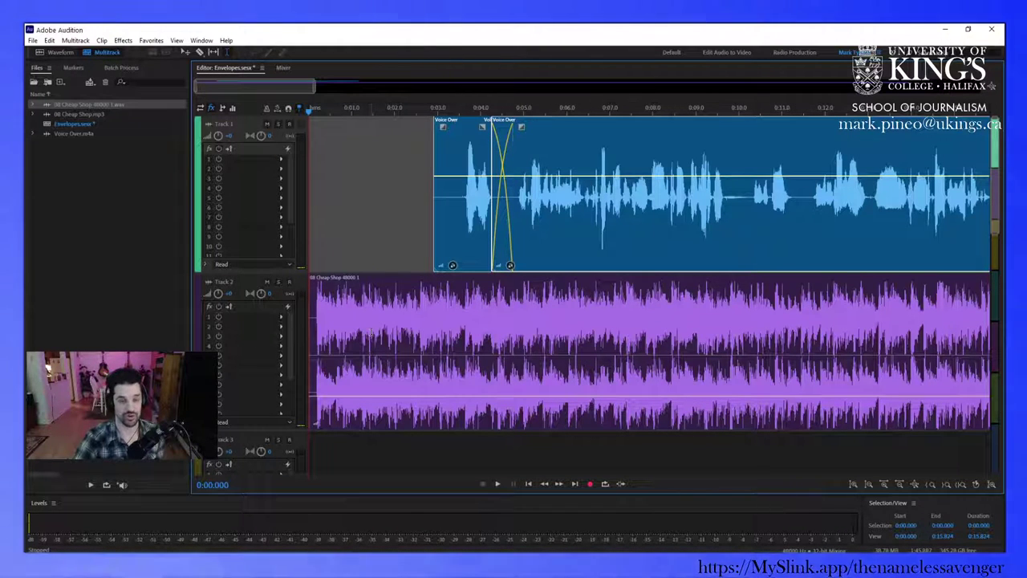
left_click(497, 400)
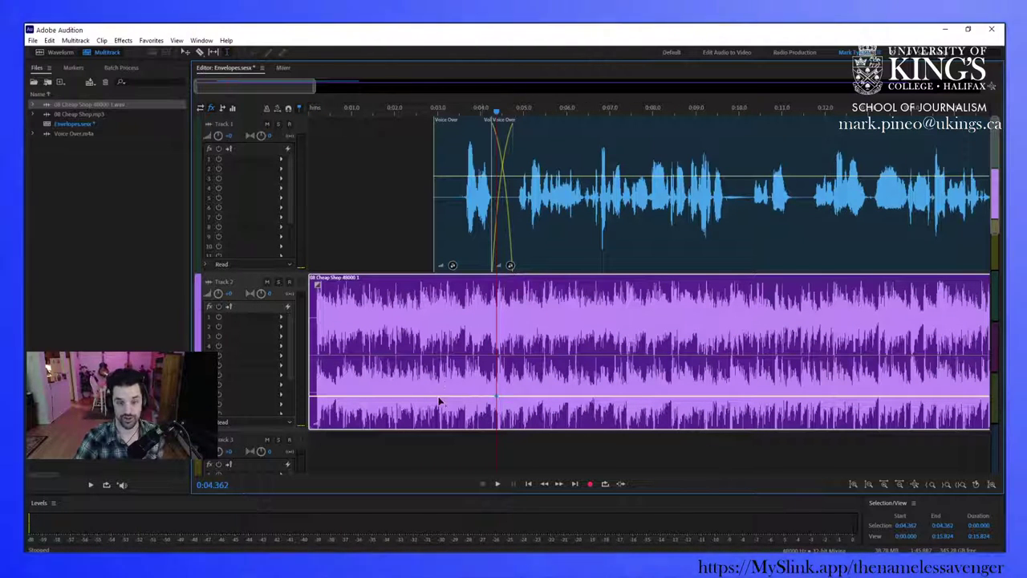
left_click(438, 396)
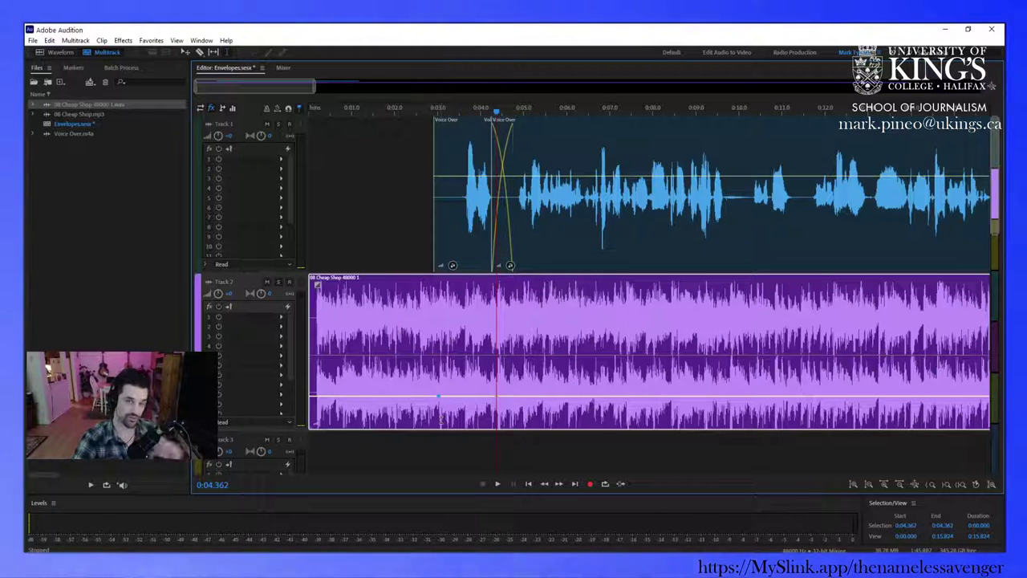
left_click_drag(438, 395, 441, 337)
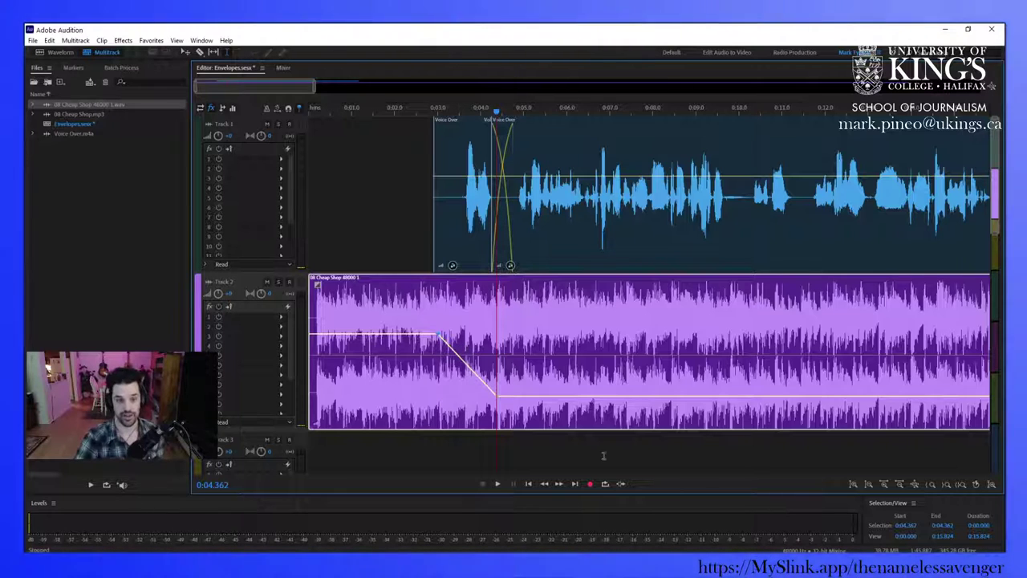
- Move the grouped Voice Over clips slightly later to start at about 0:03.0, near the beginning of the music fade
scroll(464, 327, "up", 4)
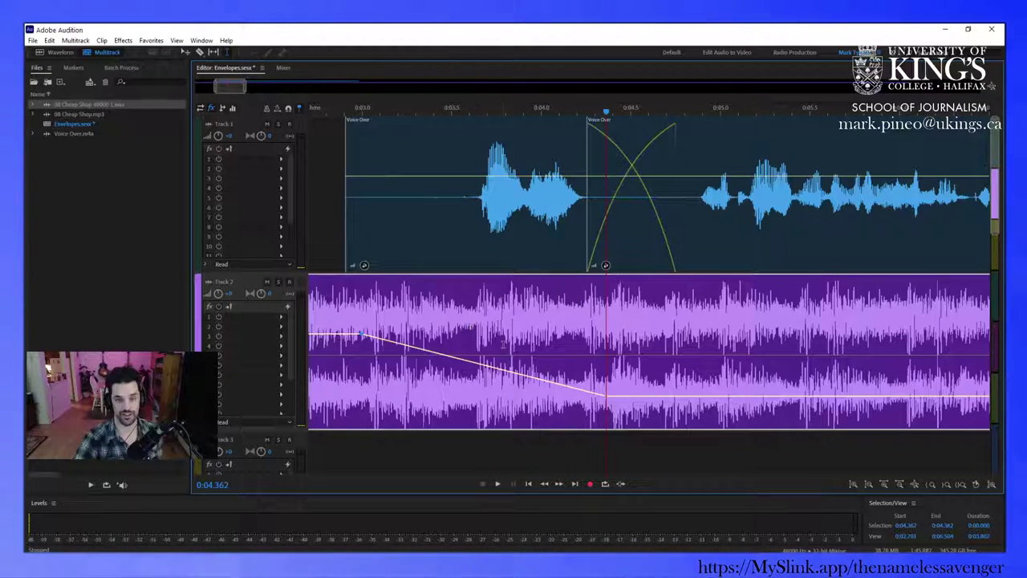
left_click(477, 152)
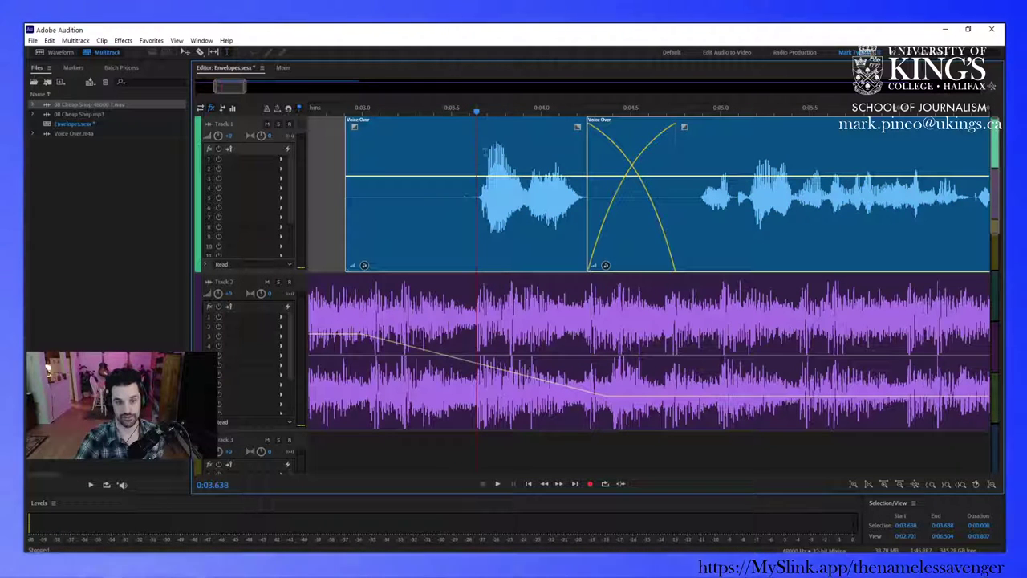
left_click(357, 337)
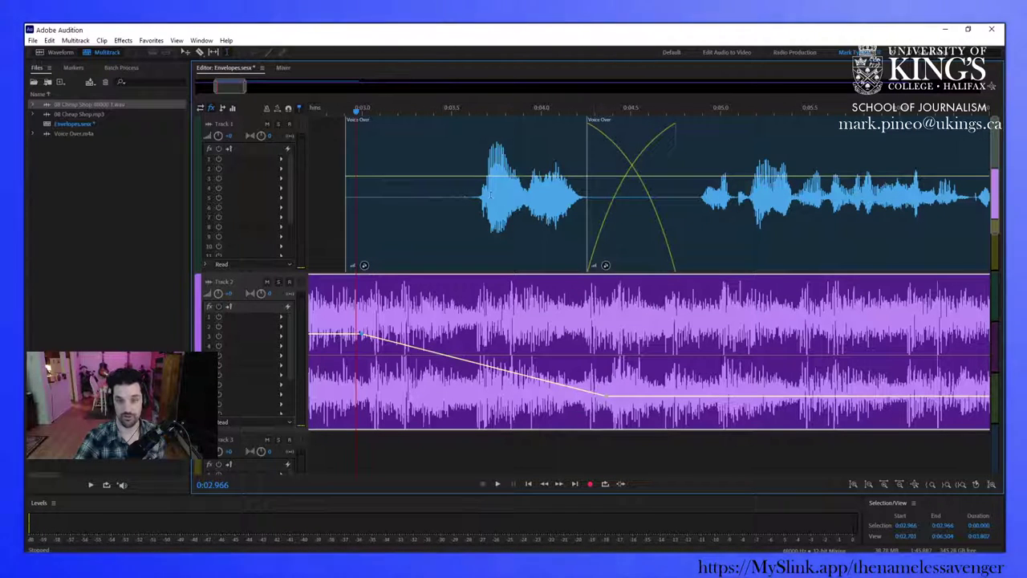
left_click(479, 223)
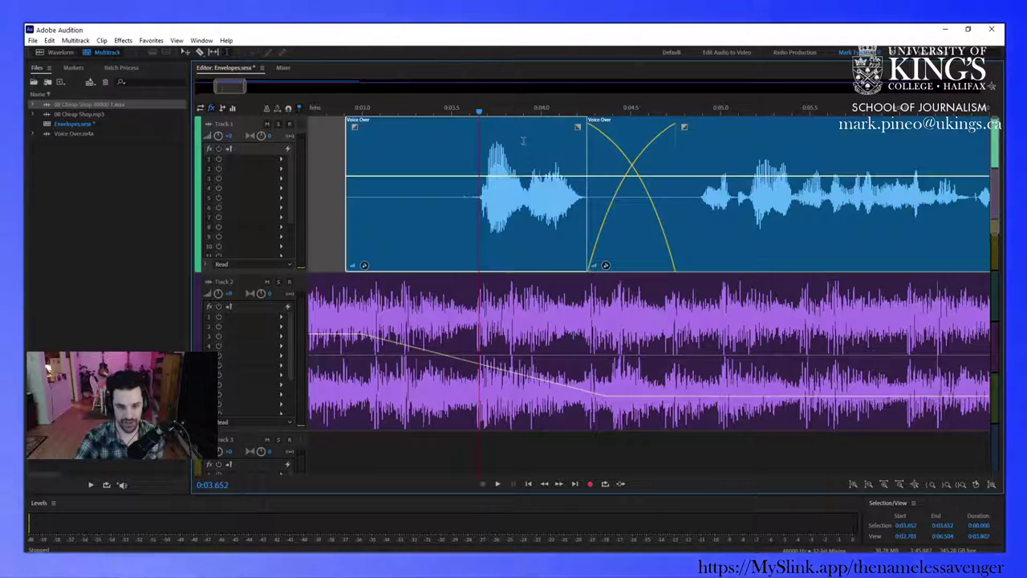
left_click_drag(513, 126, 534, 126)
- Shift both music fade keyframes slightly later, to about 0:03.1 and 0:04.4, keeping their volume levels
left_click(405, 361)
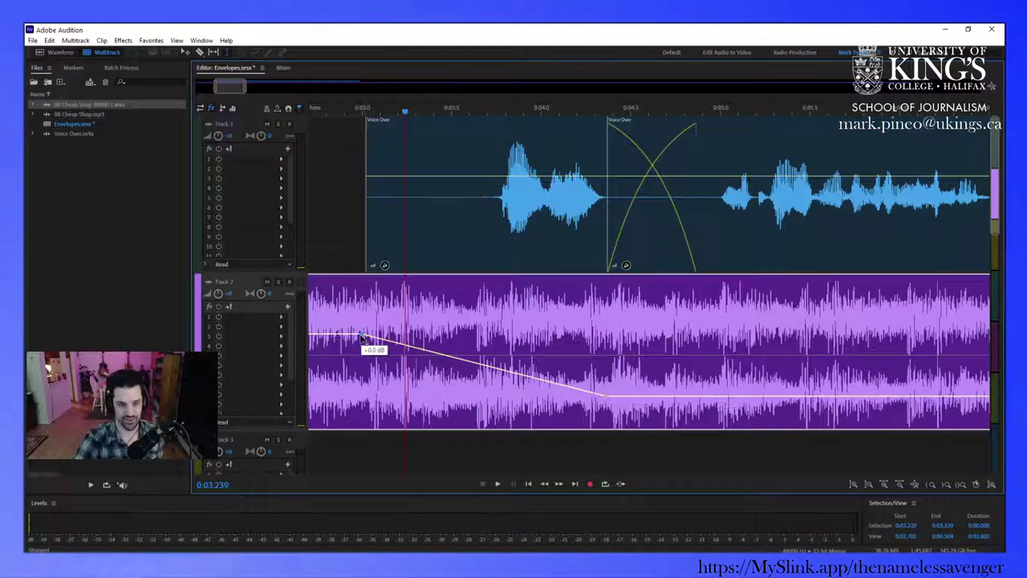
left_click_drag(366, 338, 374, 338)
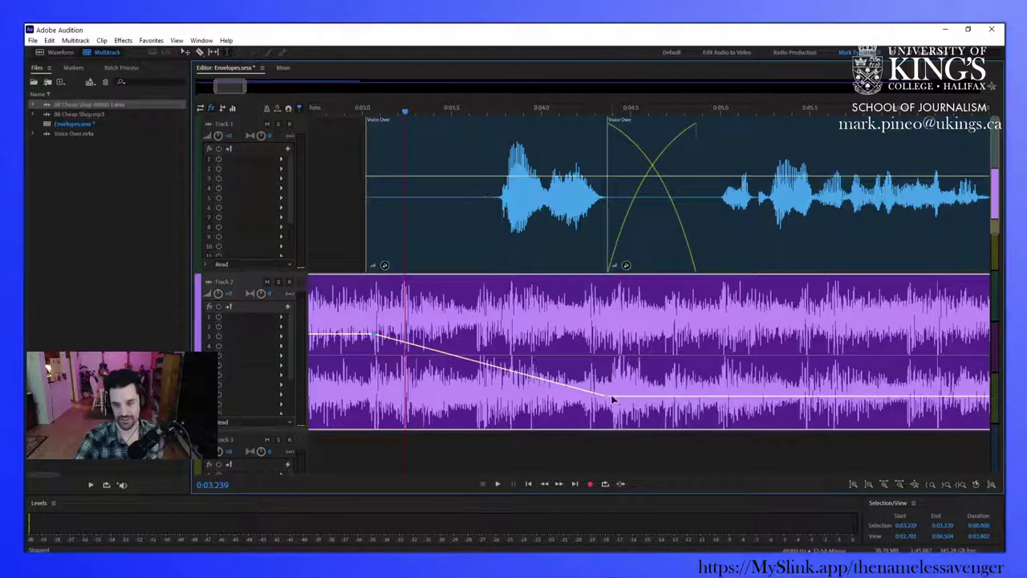
left_click_drag(607, 399, 613, 394)
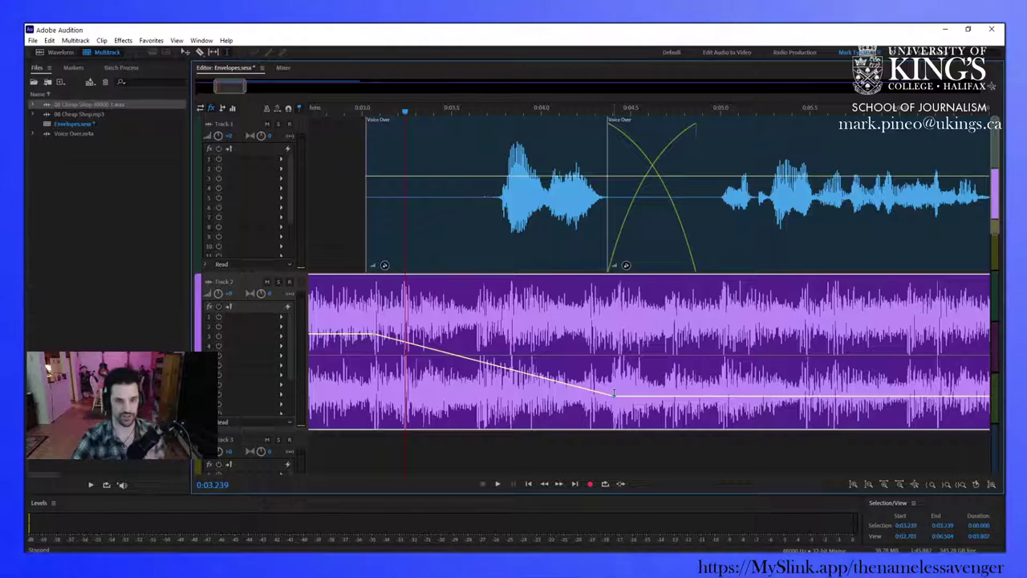
- Play the mix from 0:00.160 to check how the music fades under the voice-over
left_click_drag(215, 85, 197, 85)
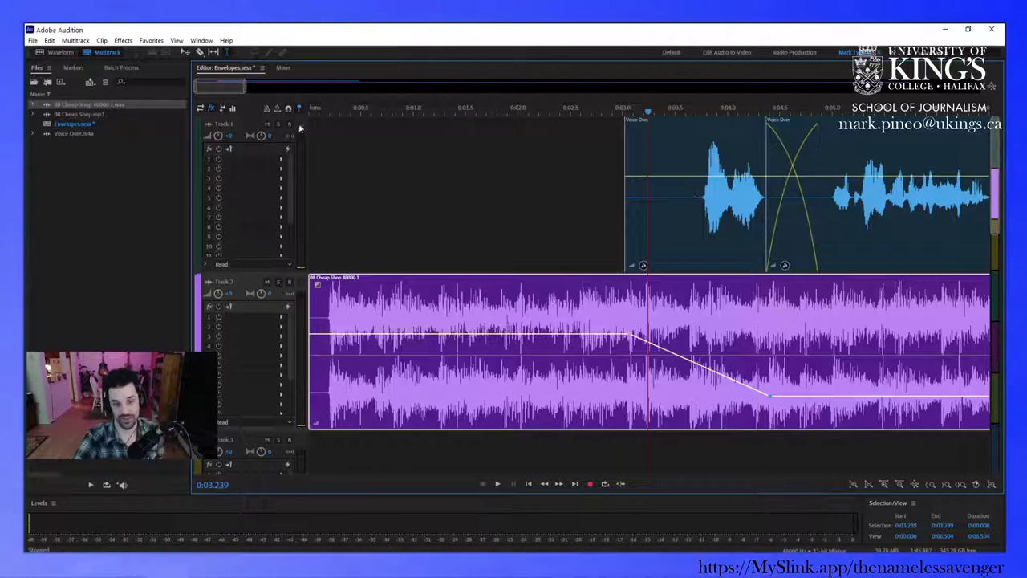
left_click(320, 236)
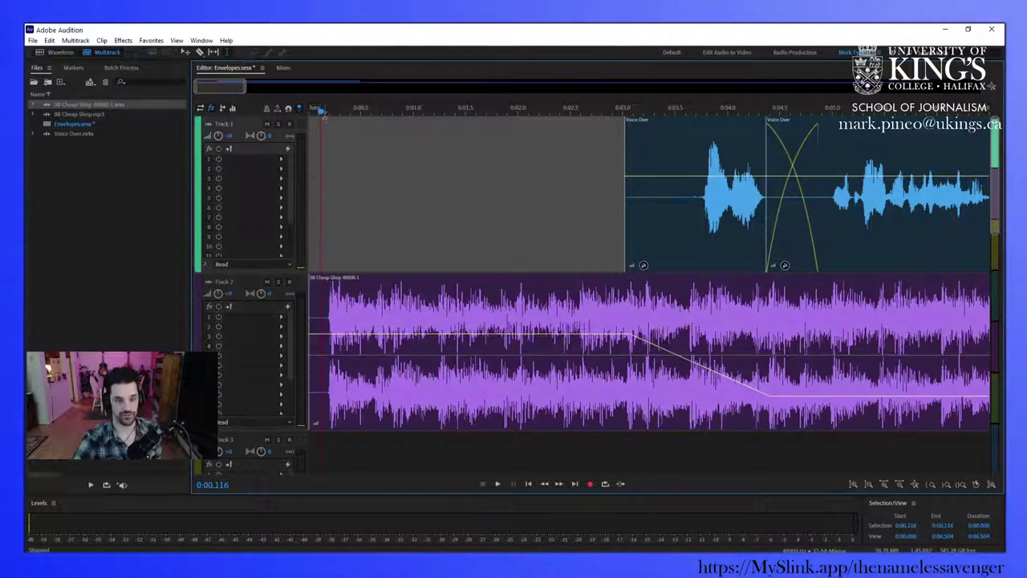
left_click_drag(321, 113, 326, 112)
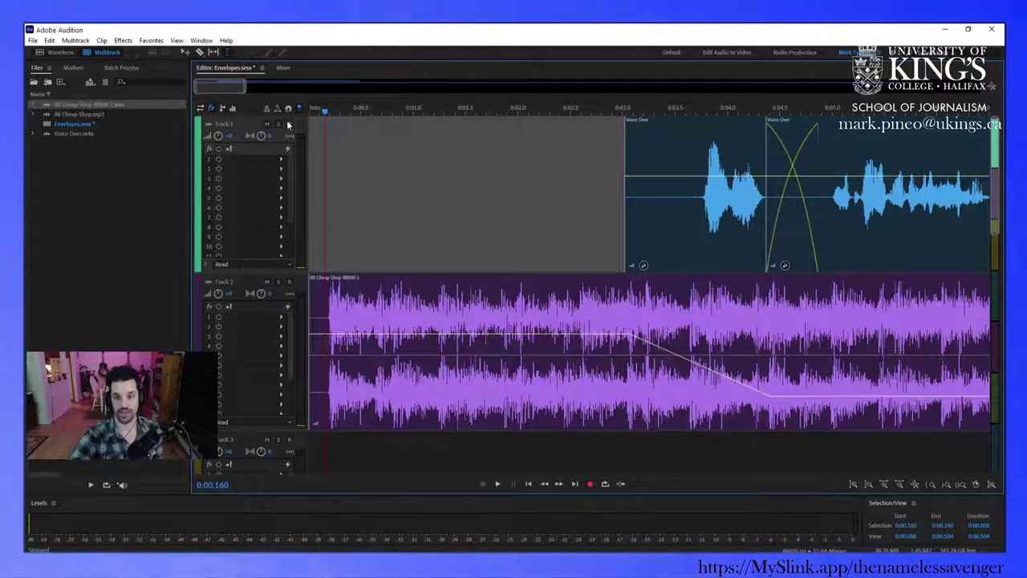
key("space")
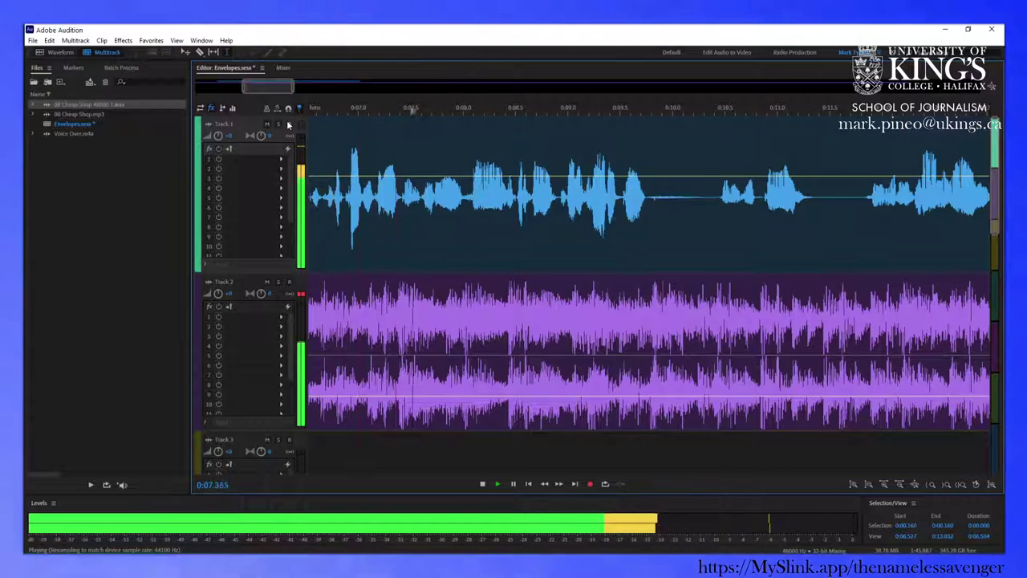
key("space")
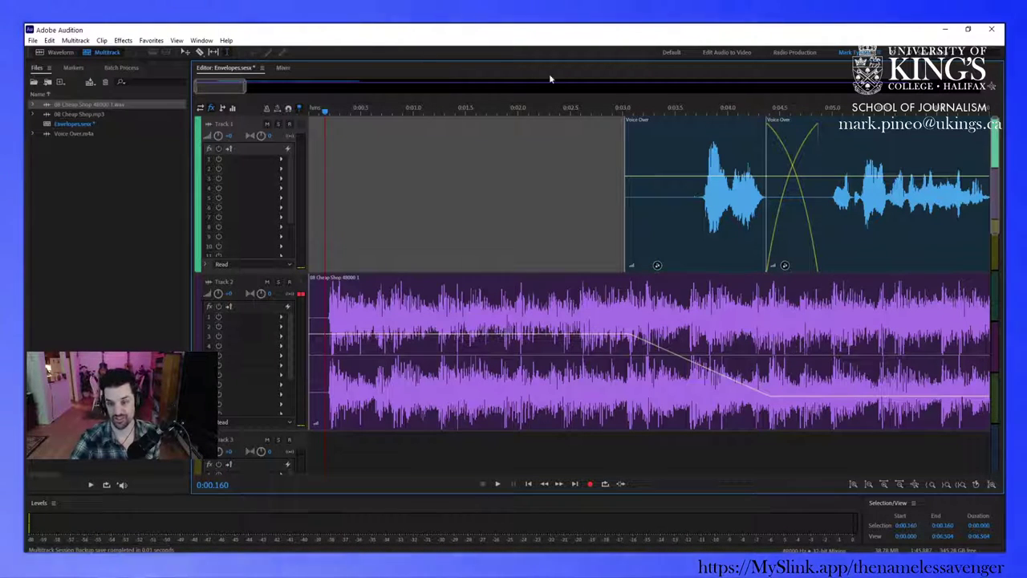
- Nudge the grouped Voice Over clips slightly later on Track 1 to start at about 0:03.1
scroll(540, 248, "up", 3)
scroll(562, 208, "up", 2)
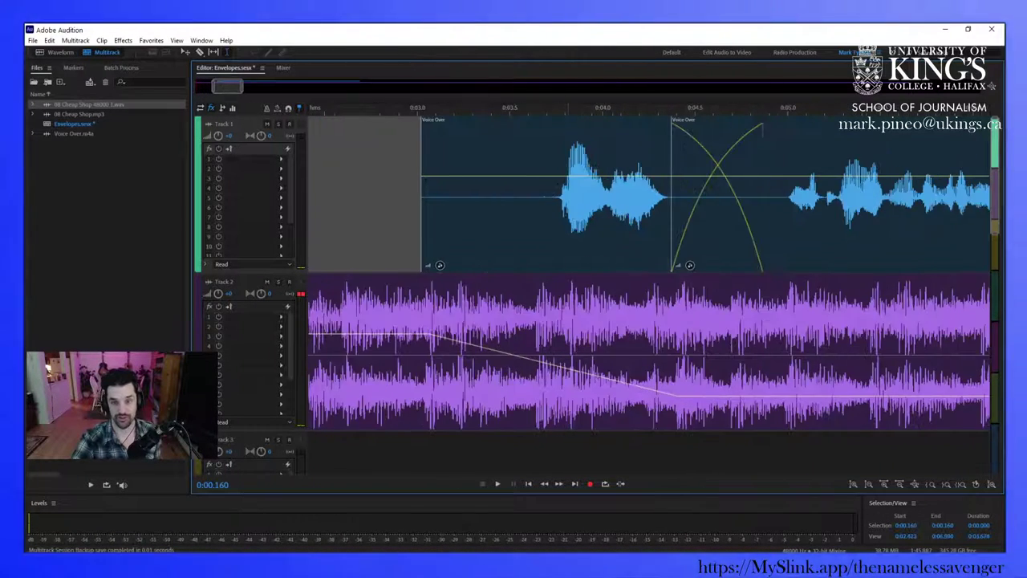
left_click_drag(577, 126, 589, 127)
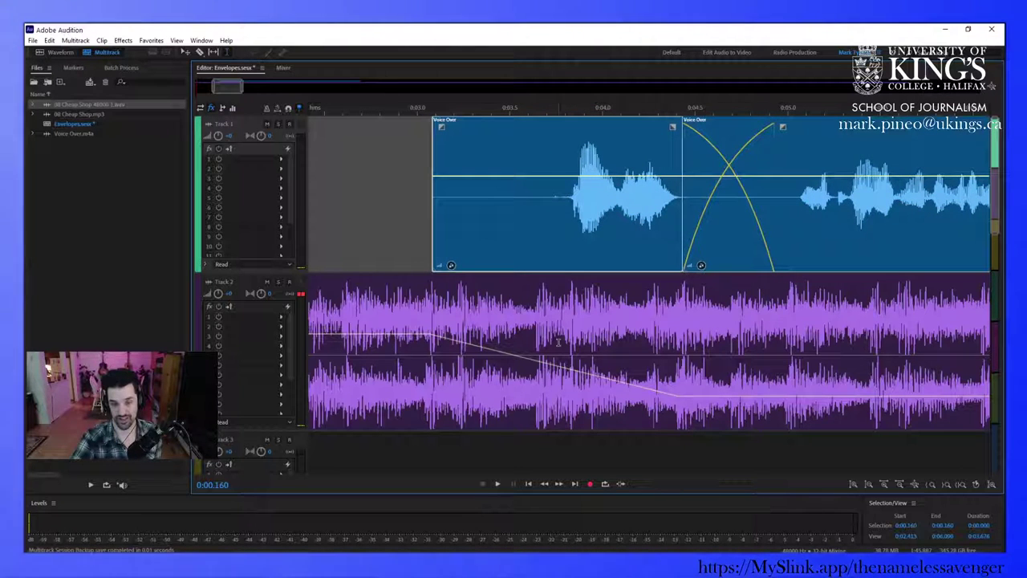
- Add a middle keyframe to the music fade at about 0:03.8 and lower it to -12.6 dB
left_click(576, 348)
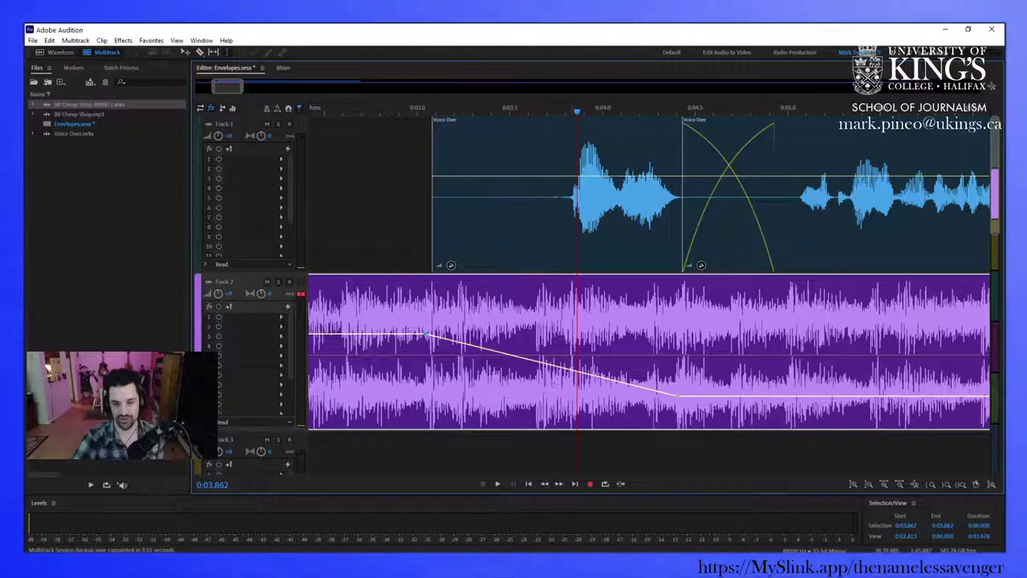
left_click_drag(564, 370, 564, 383)
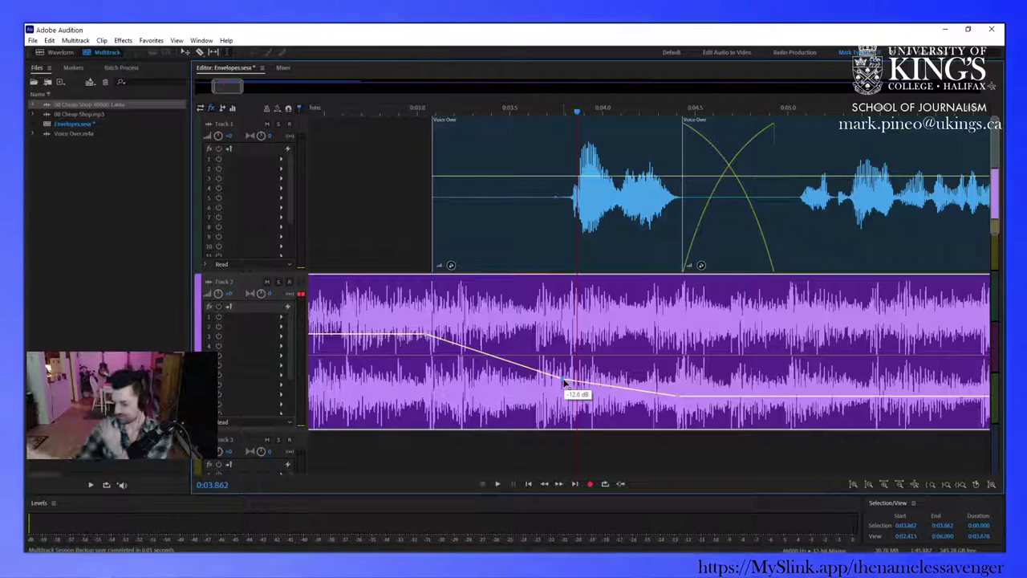
- Play the mix from about 0:01.7 to check how the music fades down as the voice-over begins
mouse_move(564, 382)
left_mouse_down()
mouse_move(564, 350)
mouse_move(573, 357)
mouse_move(564, 384)
left_mouse_up()
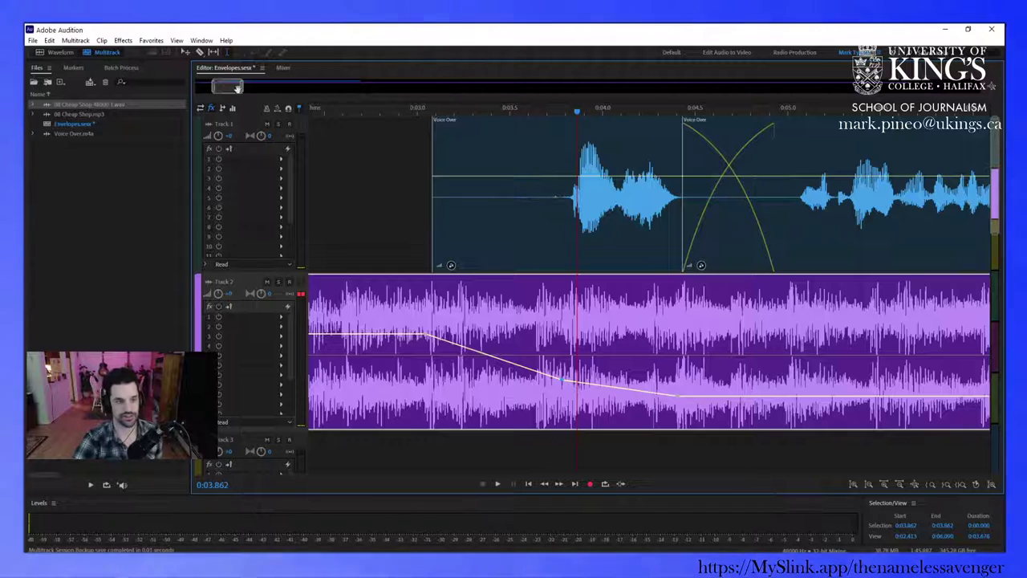
scroll(371, 209, "down", 2)
left_click(334, 197)
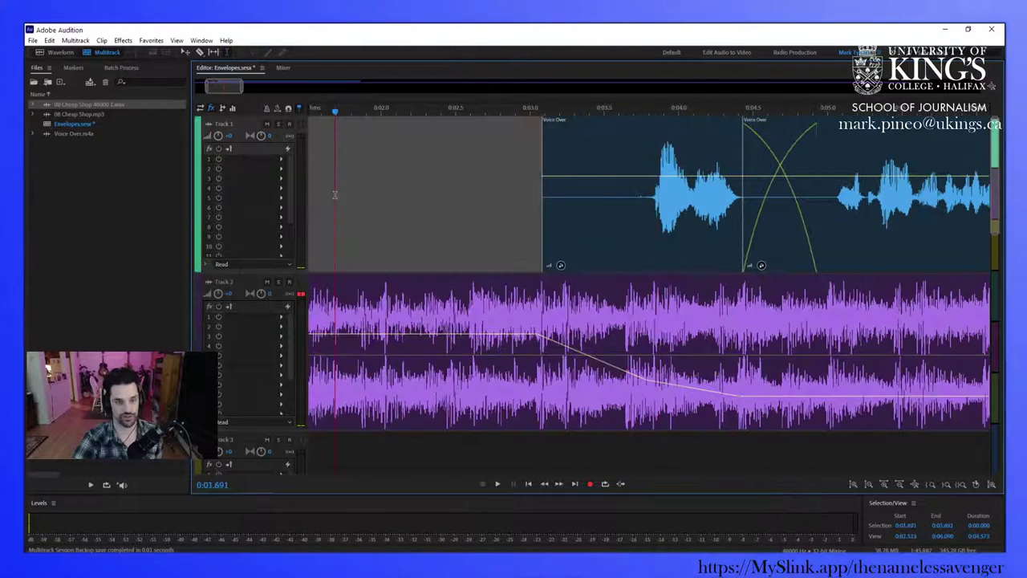
key("space")
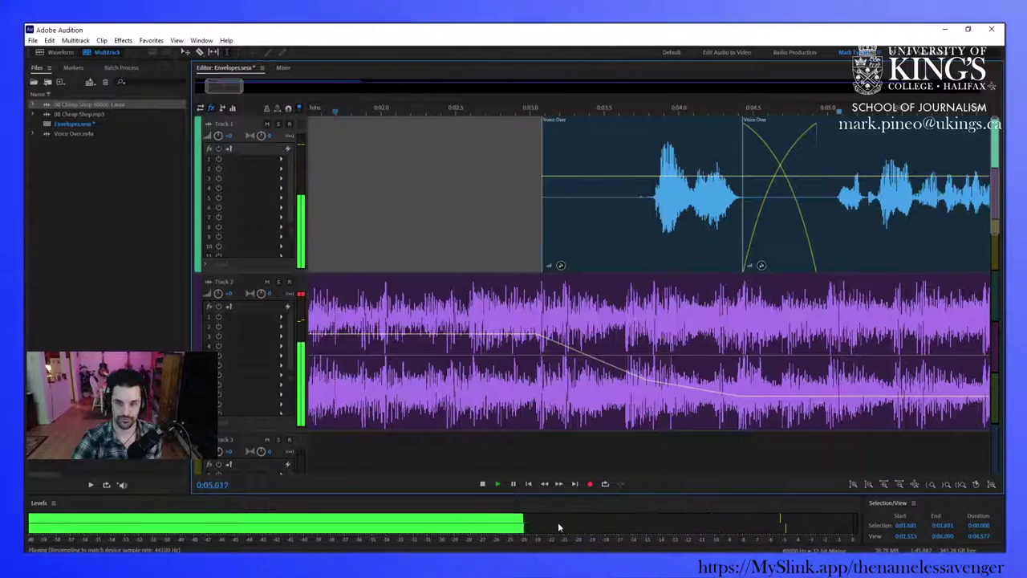
scroll(488, 210, "down", 3)
key("space")
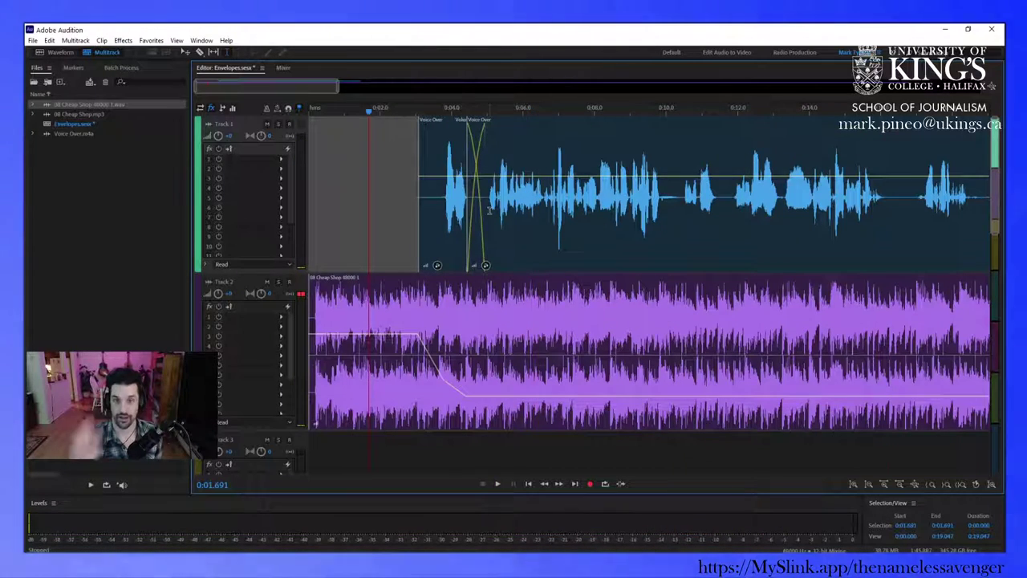
- Trim the end of the last Voice Over clip on Track 1 back to about 0:18.5
left_click_drag(291, 90, 379, 90)
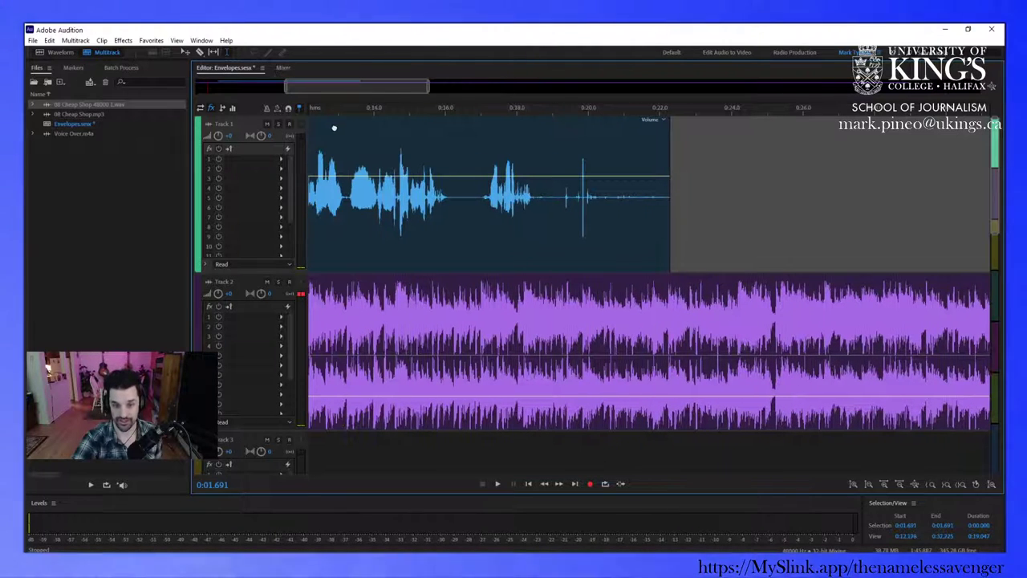
left_click_drag(668, 193, 536, 228)
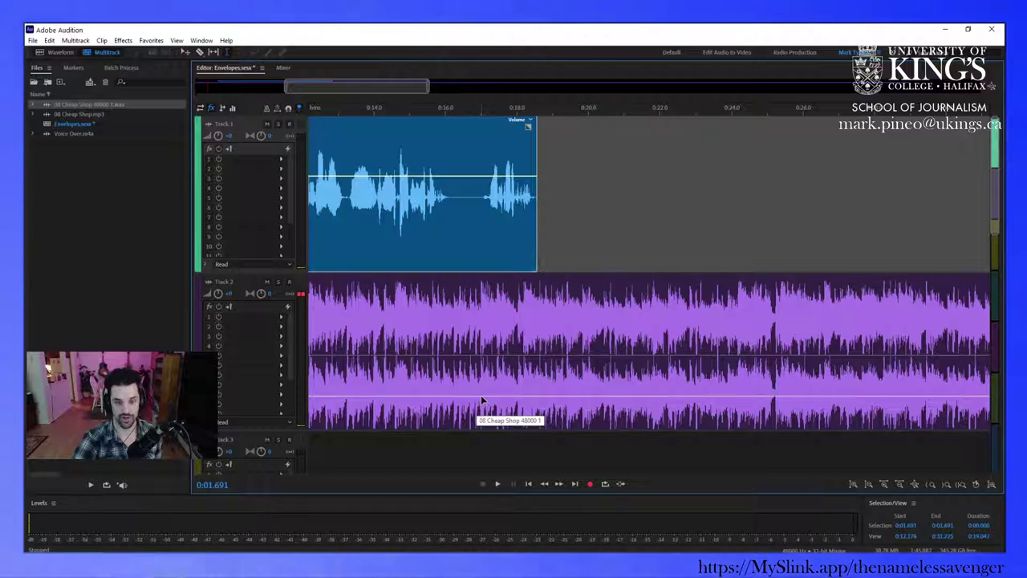
- Raise the music between new volume keyframes at 0:16.972 and about 0:19.5, with a middle keyframe at about 0:18.4 set to -12.2 dB
left_click(481, 399)
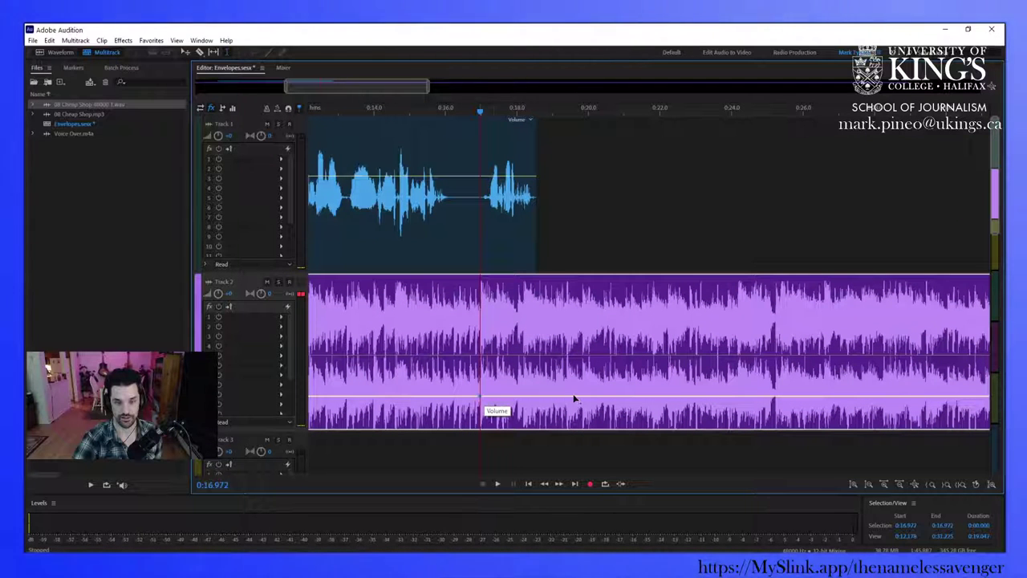
left_click_drag(555, 398, 572, 336)
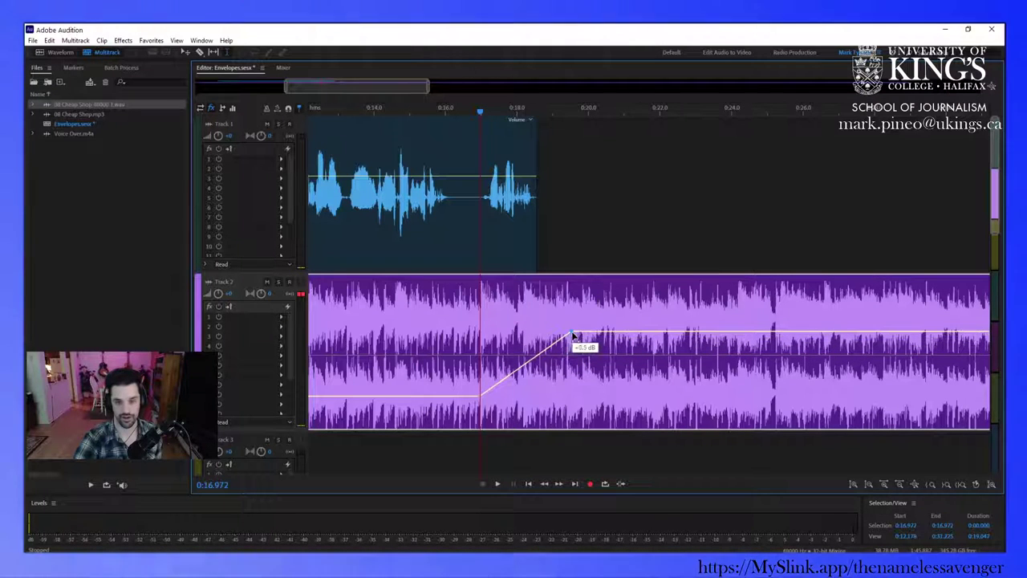
left_click_drag(523, 368, 531, 382)
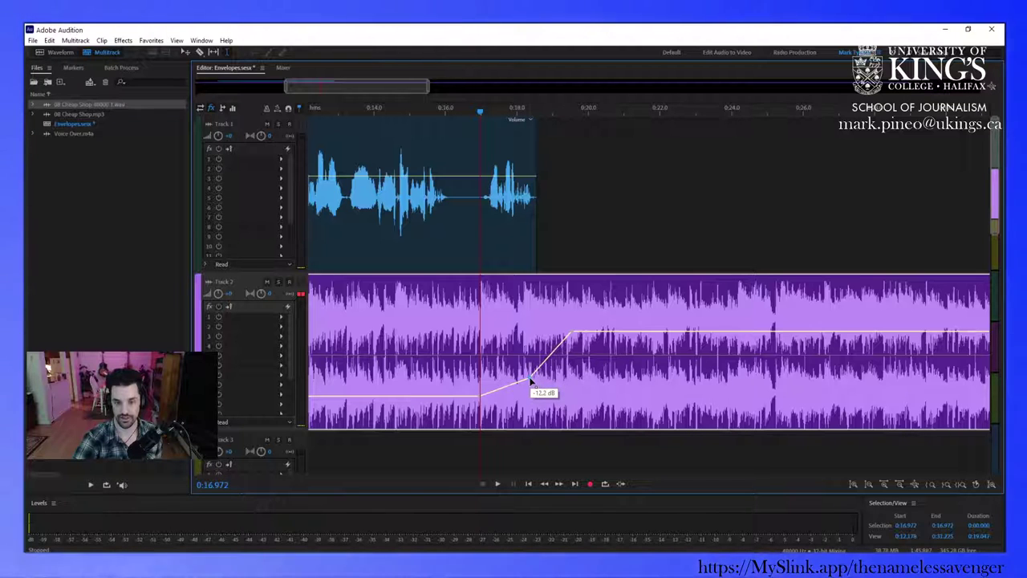
- Play the mix from 0:13.219 to check how the music rises as the voice-over ends
left_click(393, 229)
key("space")
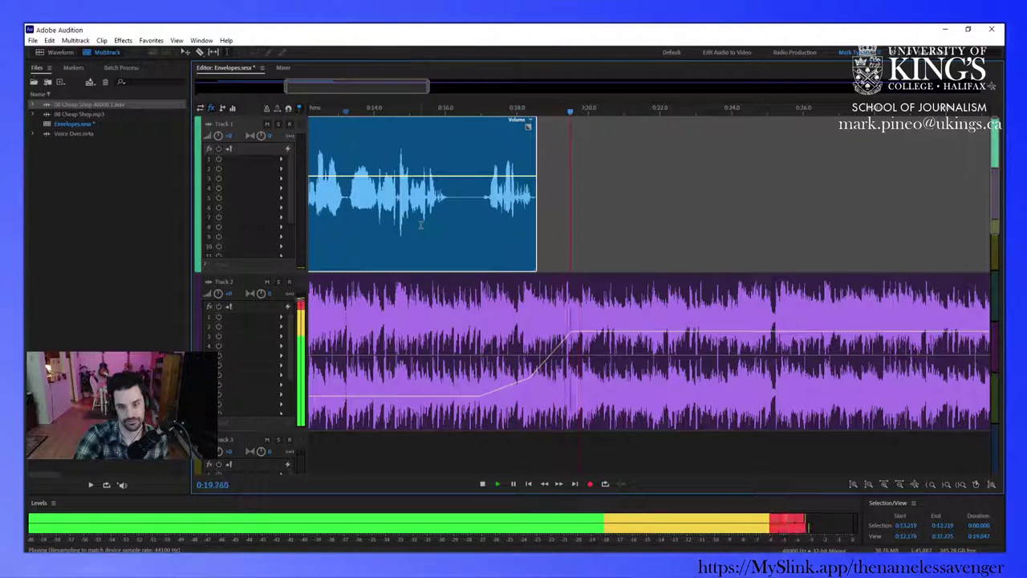
key("space")
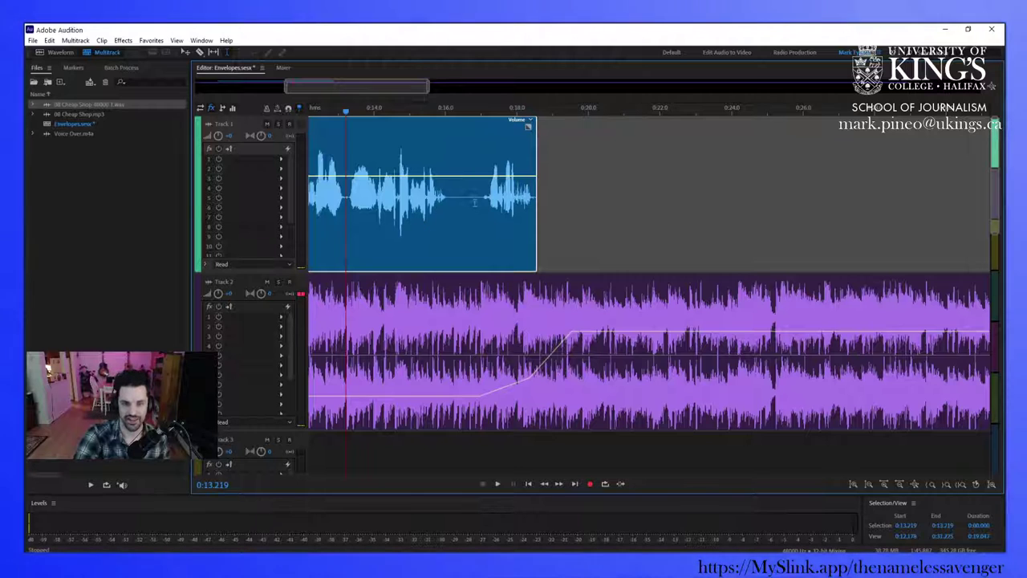
- Split the last Voice Over clip at 0:16.572, shift its final piece to start at about 0:16.2, and raise that piece's gain by 3.0 dB
key("ctrl+k")
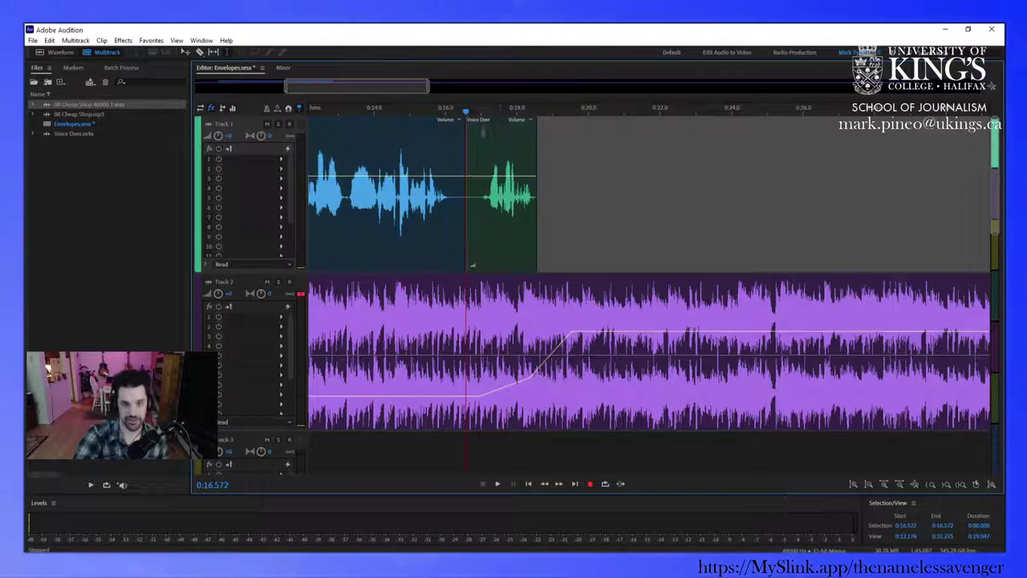
left_click_drag(495, 126, 484, 126)
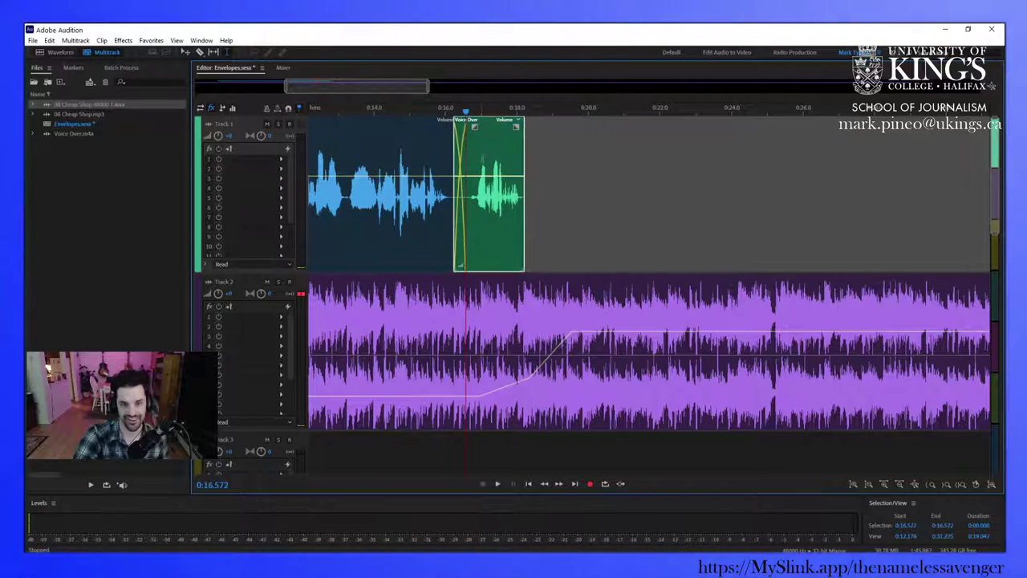
left_click_drag(461, 267, 460, 264)
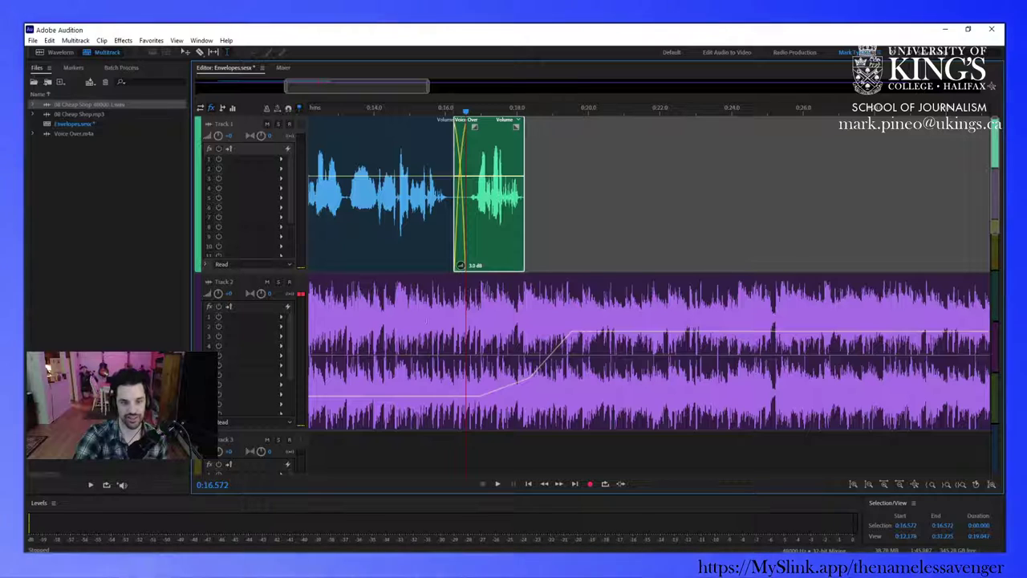
- Play from 0:13.248 to check the louder final phrase against the rising music
left_click(346, 321)
key("space")
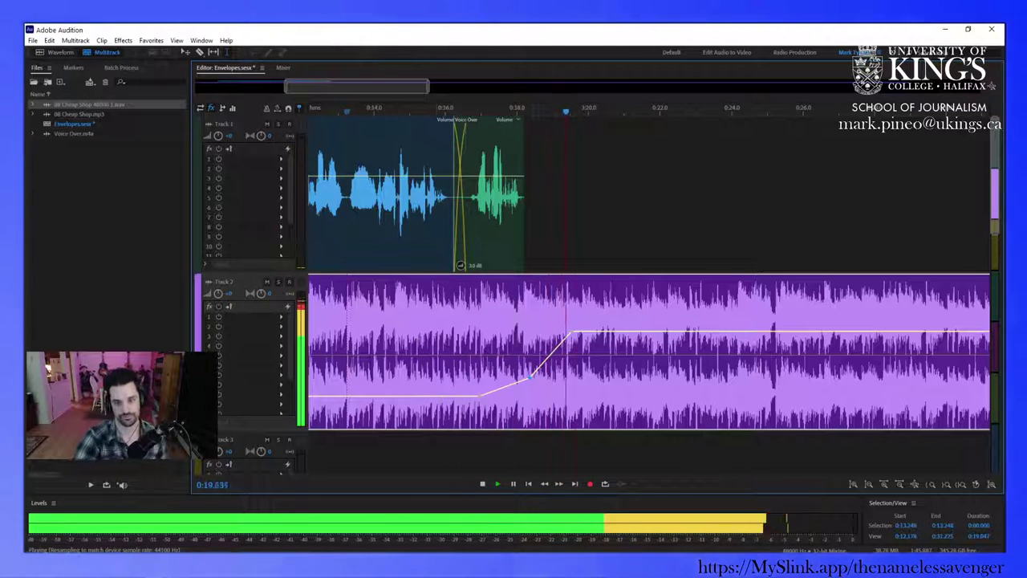
key("space")
- Trim the music clip on Track 2 to end at about 0:25.2 and give it a curved fade-out starting at about 0:19.4
scroll(576, 250, "down", 5)
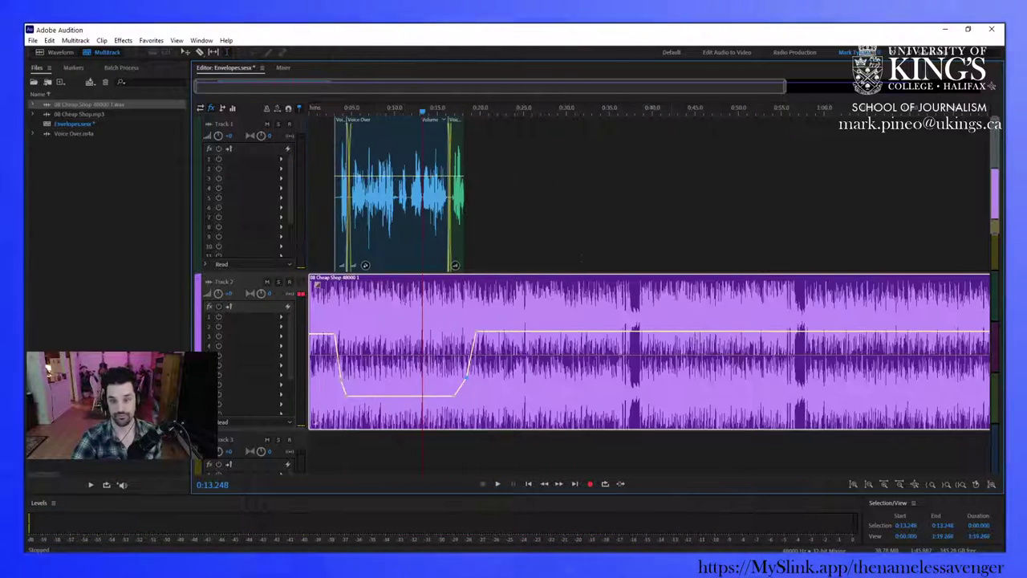
scroll(763, 360, "down", 2)
left_click_drag(924, 320, 451, 388)
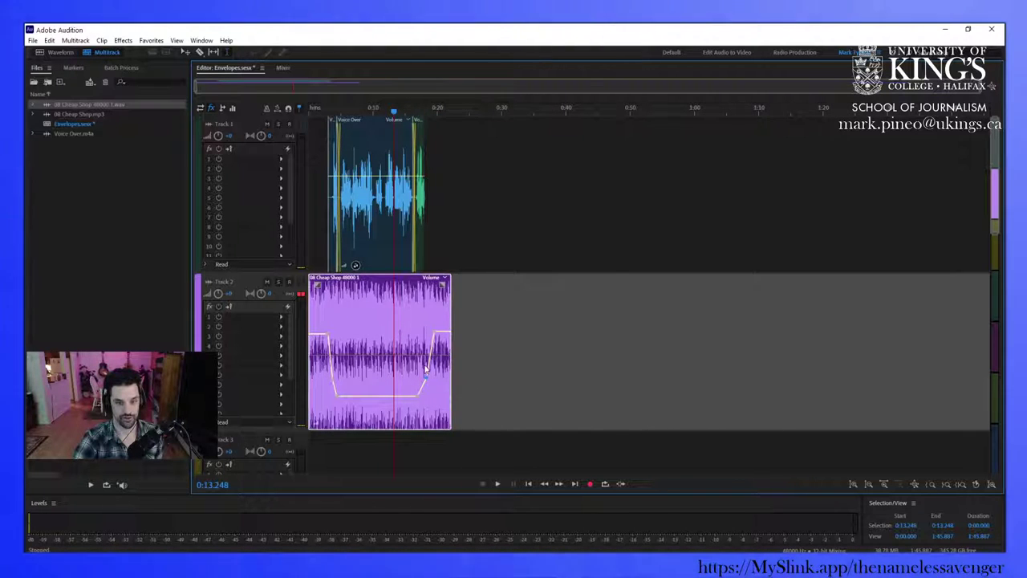
scroll(579, 303, "up", 6)
left_click_drag(615, 309, 476, 340)
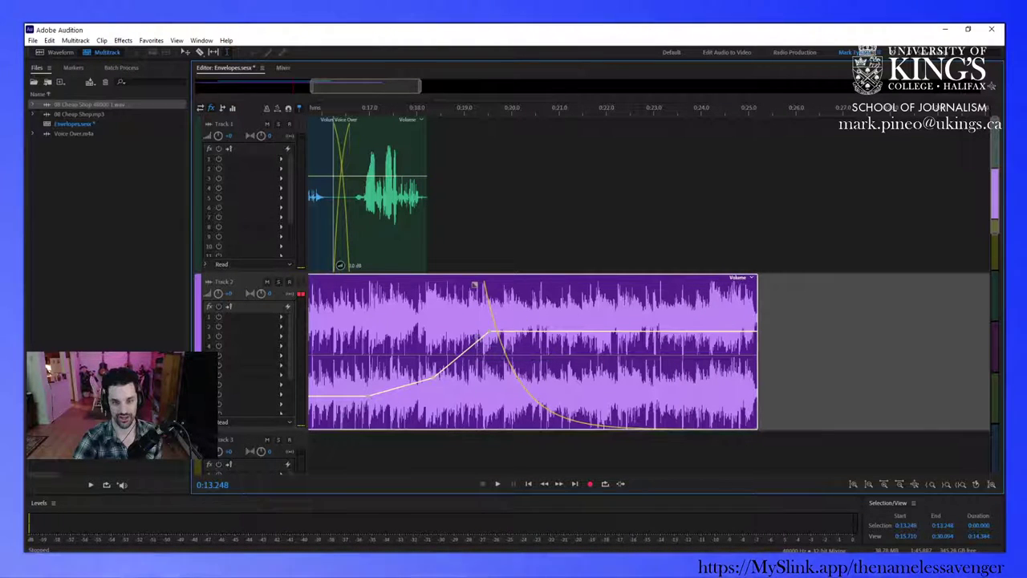
- Play the ending from 0:13.098 and make the music clip's fade-out curve less steep
scroll(575, 336, "down", 2)
key("space")
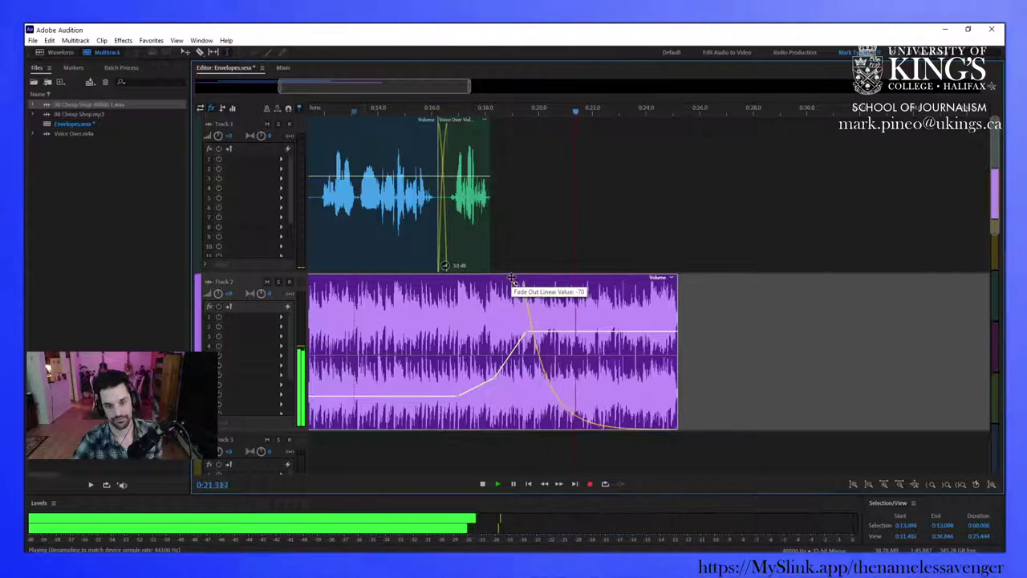
left_click_drag(513, 287, 509, 261)
key("space")
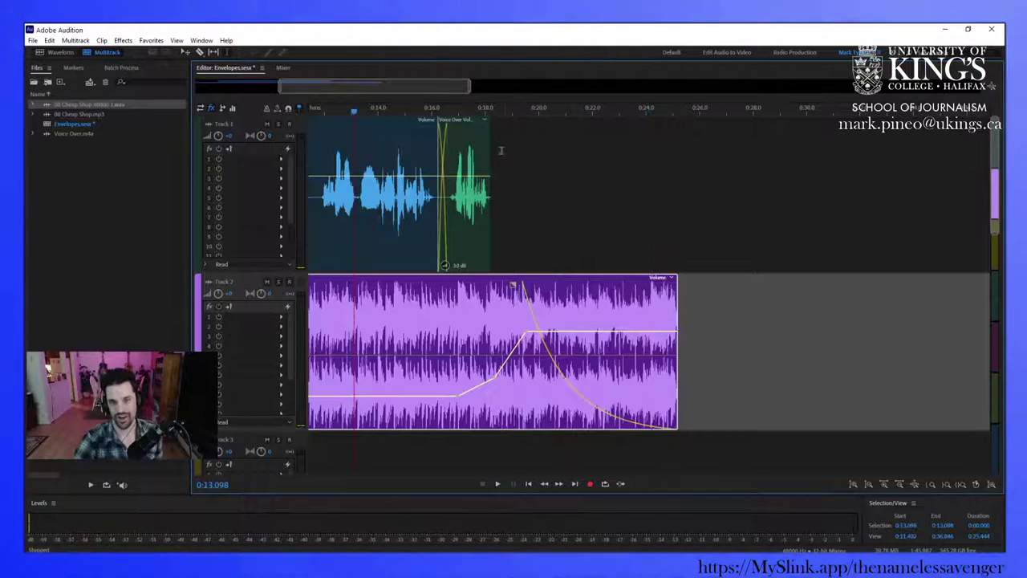
- Play the whole mix from 0:00.000 to review the voice-over, both music volume changes and the fade-out
double_click(377, 83)
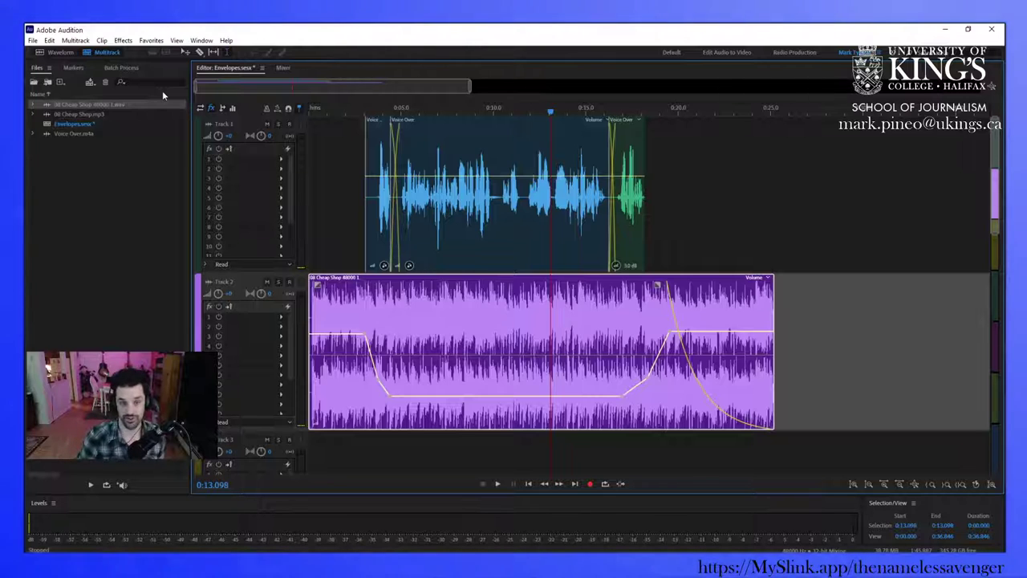
key("Home")
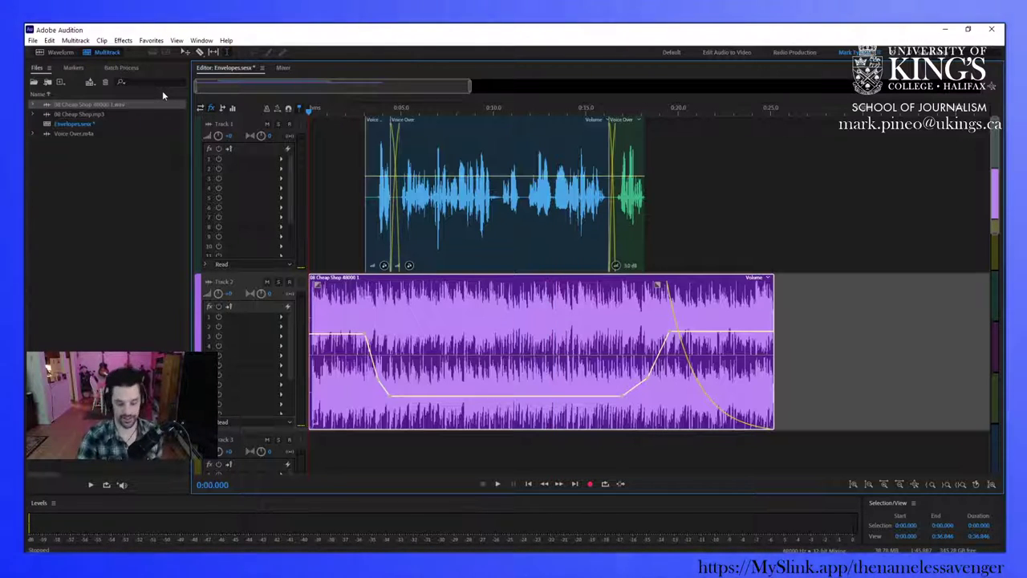
key("space")
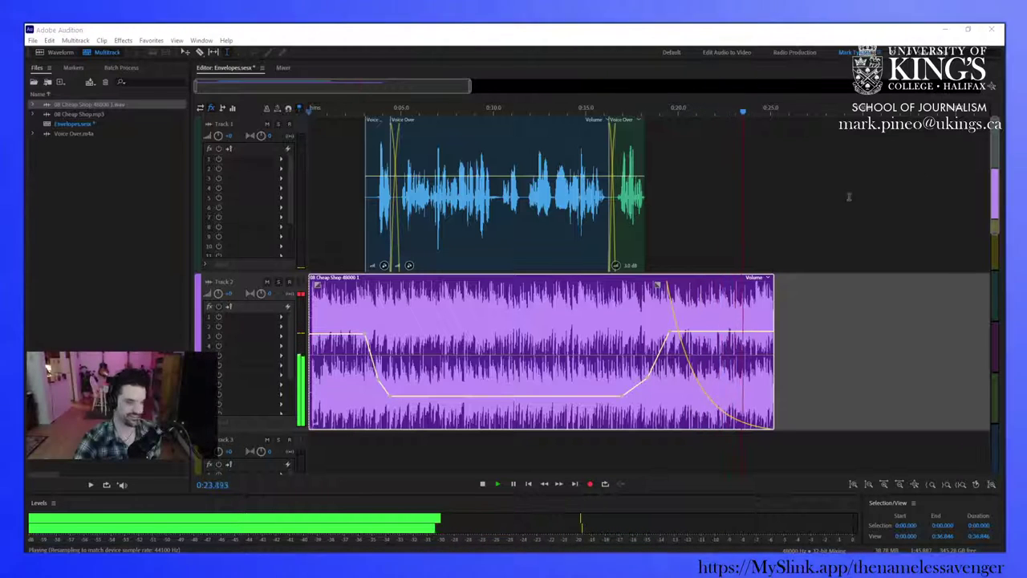
left_click(796, 203)
key("space")
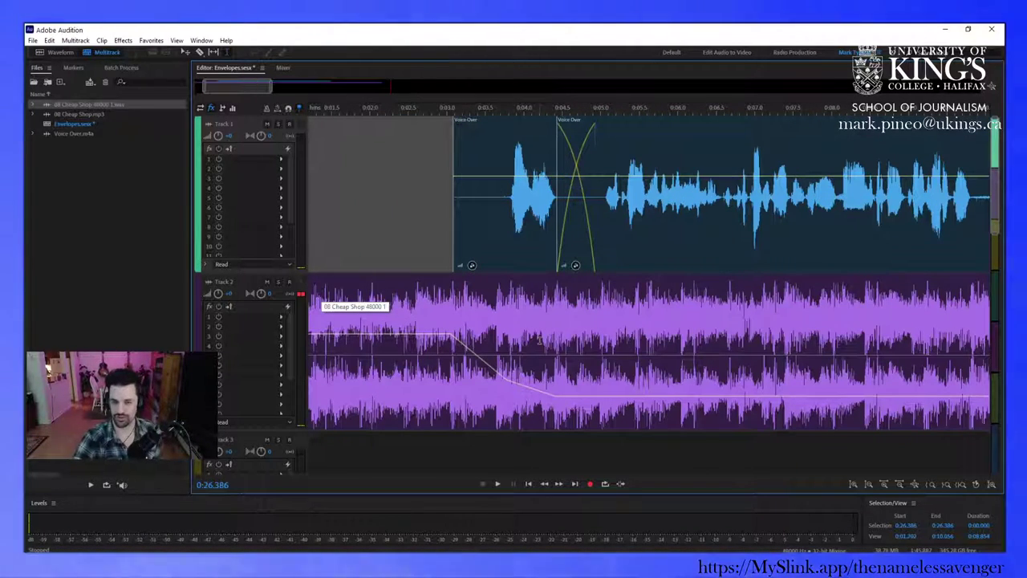
- Shift the middle keyframe of the opening music fade to about 0:03.7, then remove it from the envelope
left_click(501, 329)
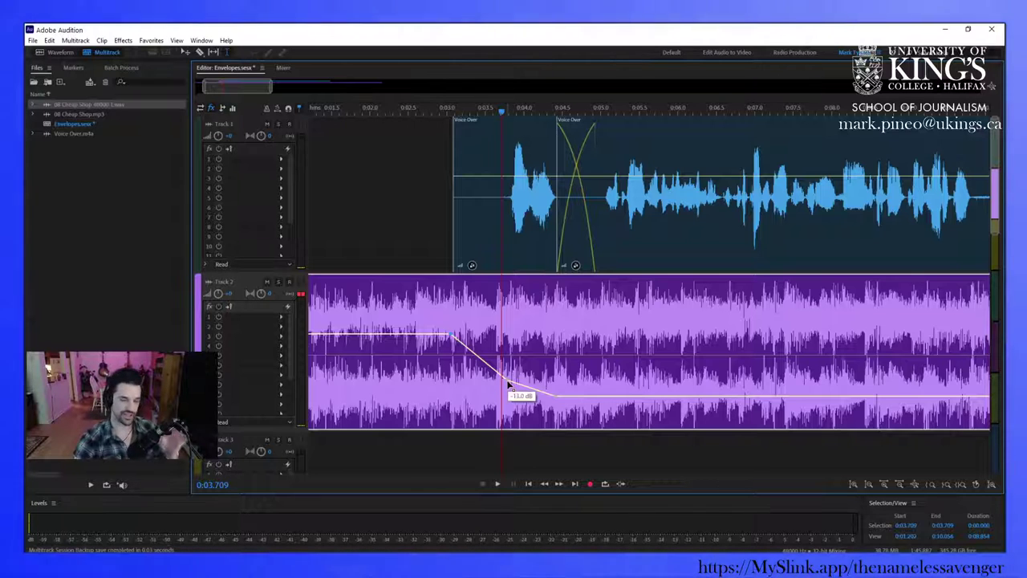
mouse_move(507, 383)
left_mouse_down()
mouse_move(513, 333)
mouse_move(525, 366)
mouse_move(500, 325)
mouse_move(499, 375)
mouse_move(498, 319)
mouse_move(501, 384)
left_mouse_up()
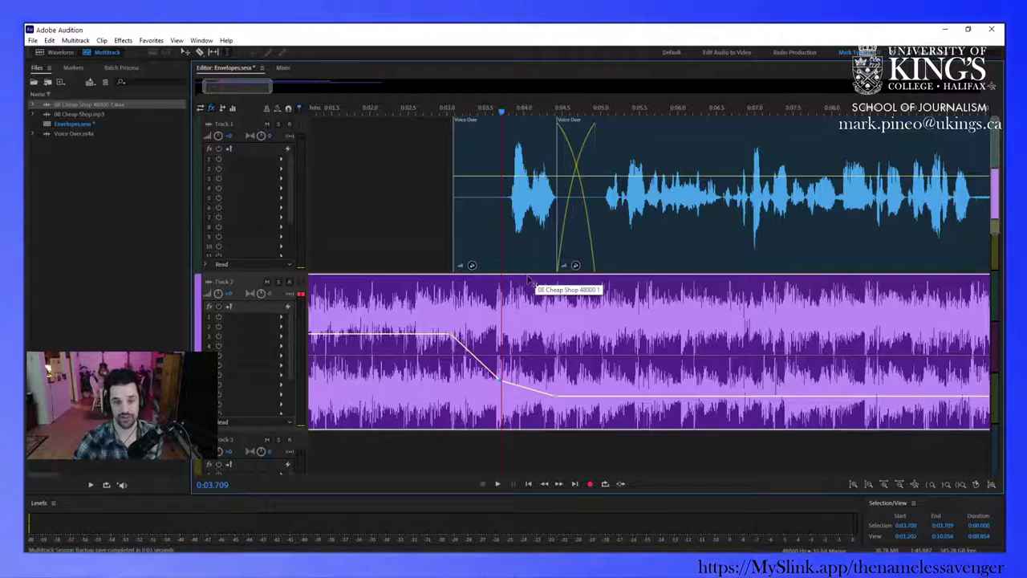
scroll(523, 285, "up", 3)
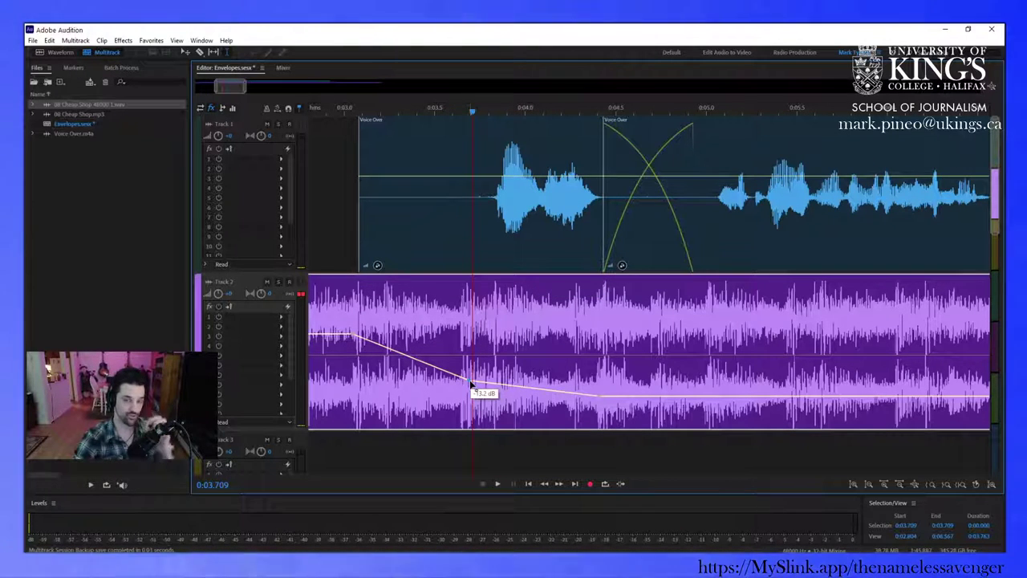
left_click_drag(472, 385, 484, 224)
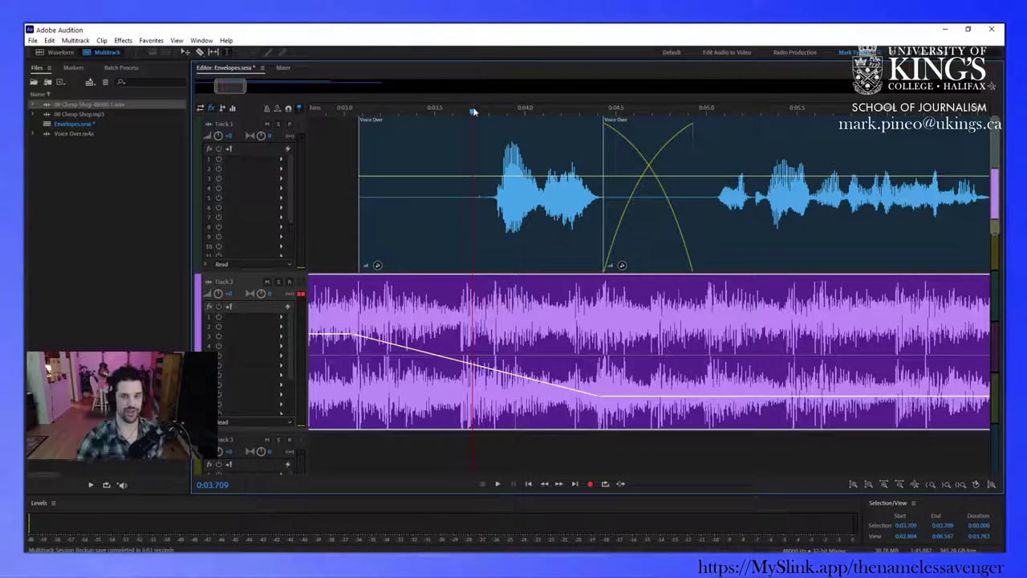
- Examine the opening fade against the first spoken phrase by selecting the ranges 0:03.077 to 0:03.831 and 0:03.799 to 0:04.428
left_click_drag(471, 113, 498, 119)
left_click(569, 383)
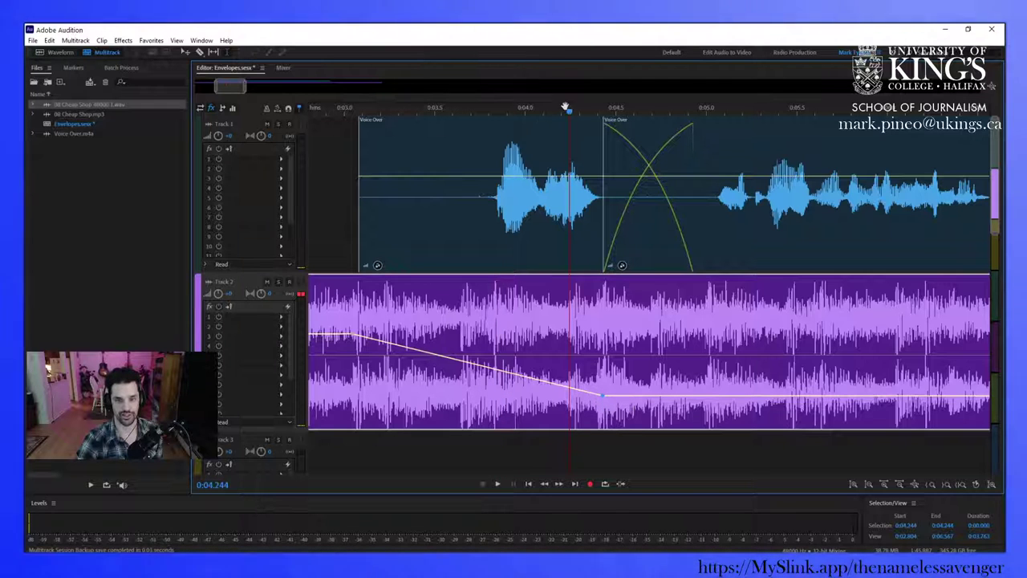
left_click_drag(565, 107, 493, 121)
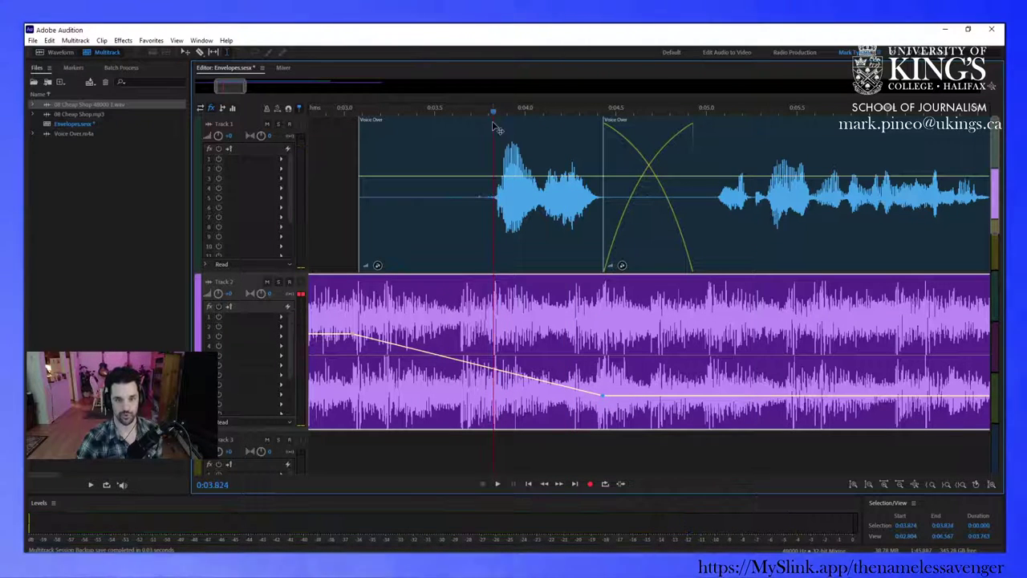
left_click_drag(360, 160, 498, 160)
left_click_drag(497, 435, 495, 435)
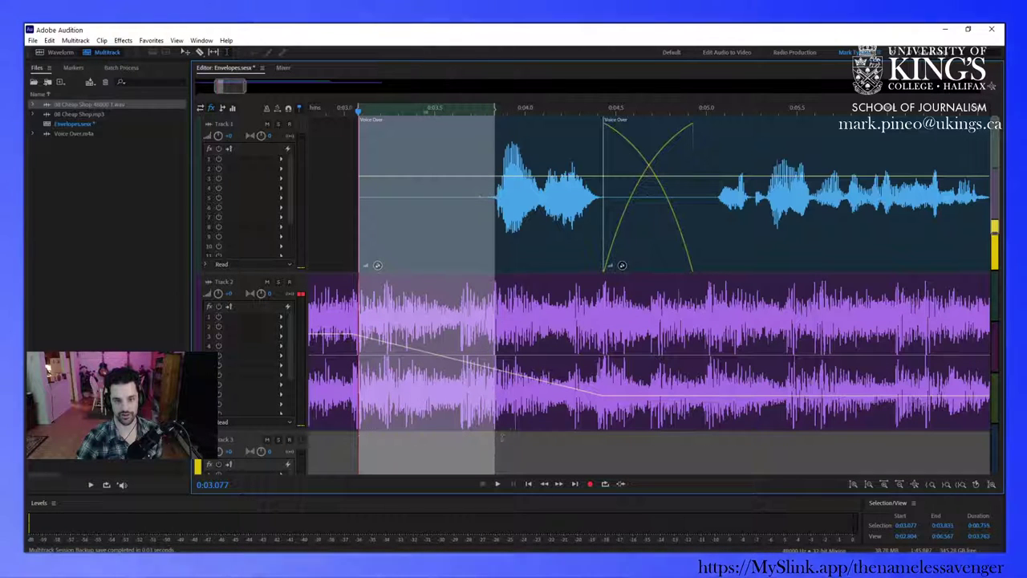
left_click(510, 444)
left_click_drag(603, 440, 488, 435)
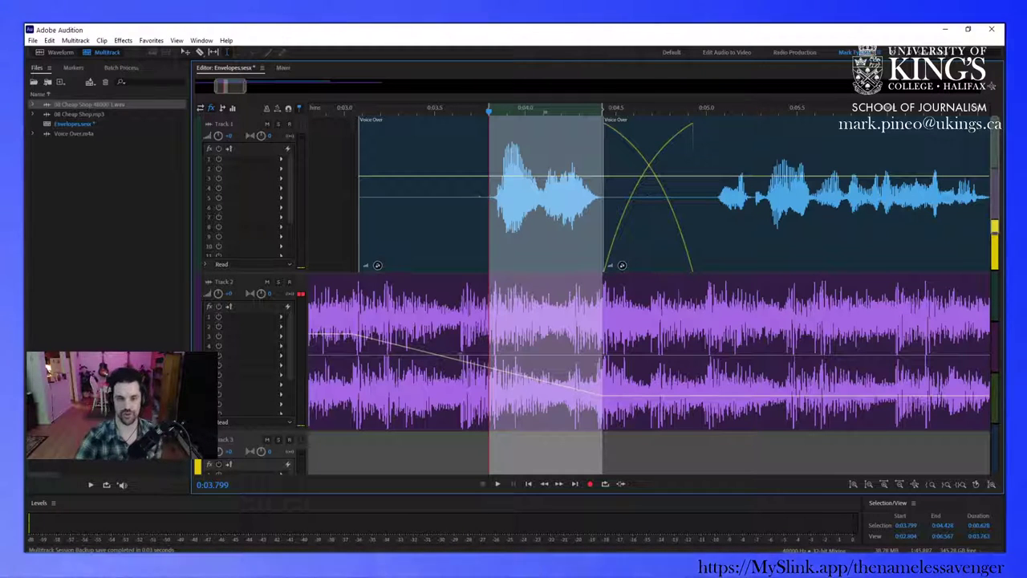
- Add a middle keyframe to the opening music fade at about 0:03.8, where the speech starts, and lower it slightly
left_click(489, 374)
left_click_drag(492, 370, 491, 380)
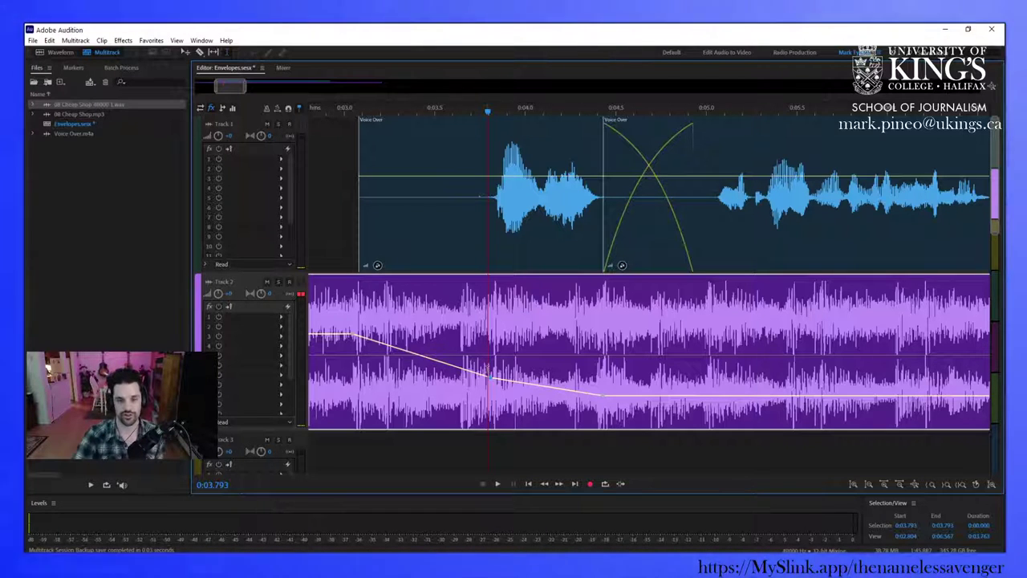
left_click_drag(230, 86, 327, 104)
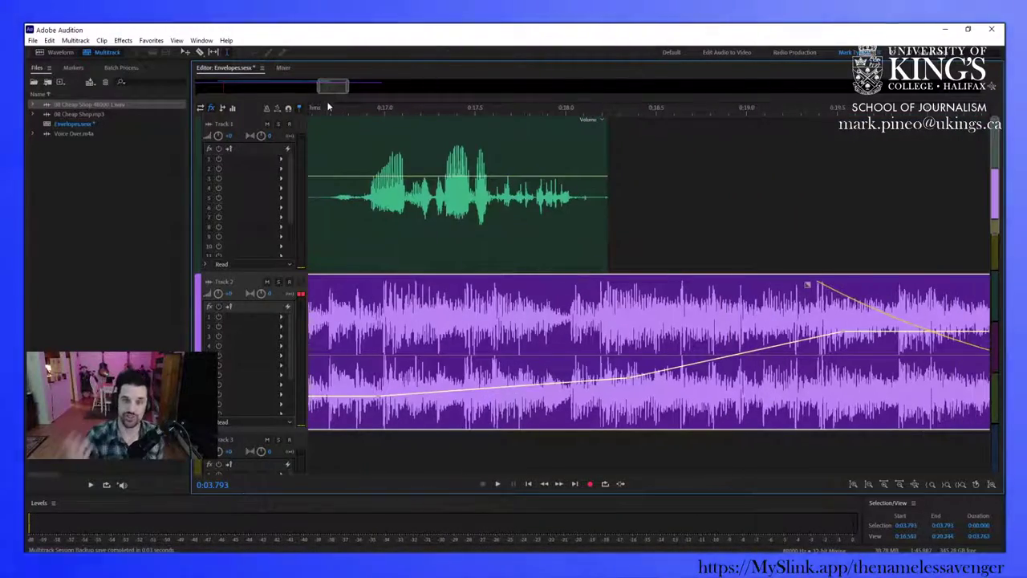